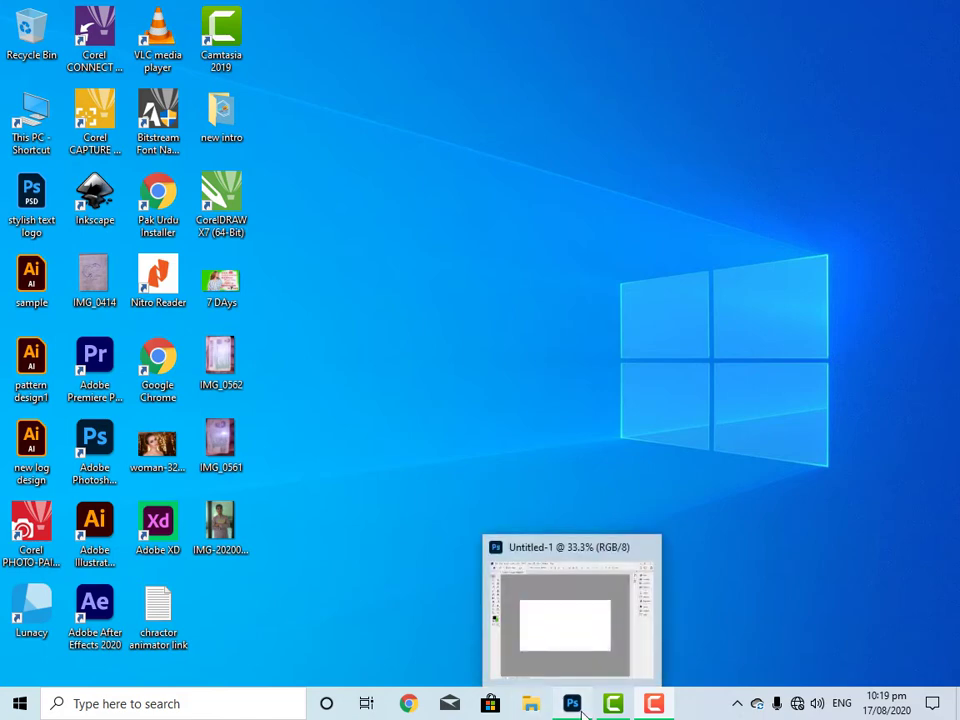
# Restore the blank 1920 × 1080 px Untitled-1 Photoshop document from the taskbar.
pyautogui.click(585, 711)
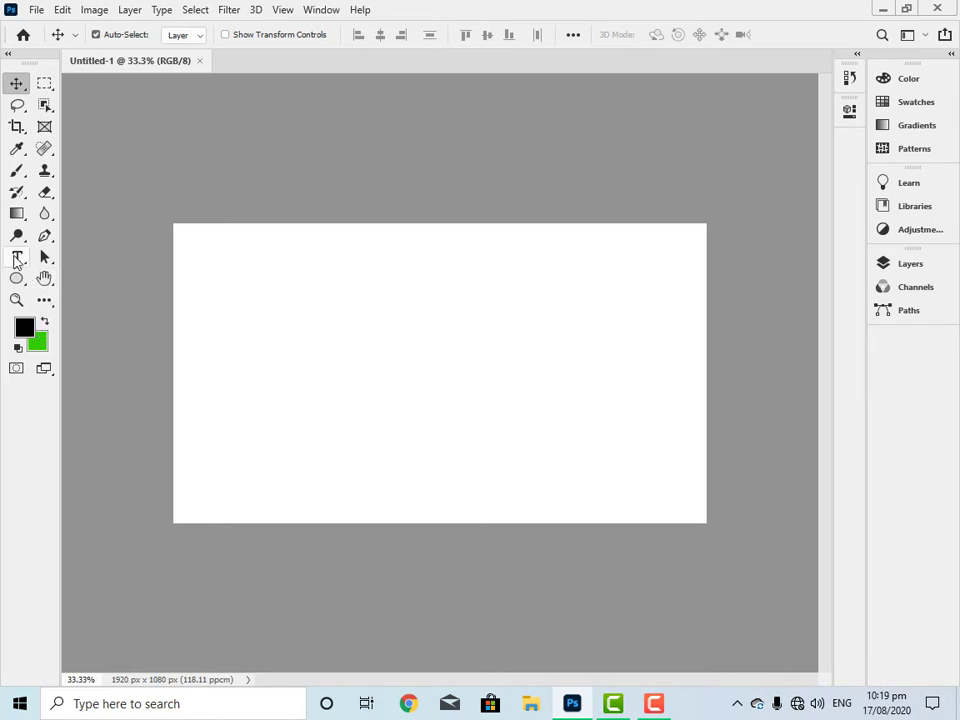
# Add a horizontal text layer reading LOREN and move it to the canvas centre.
pyautogui.click(16, 259)
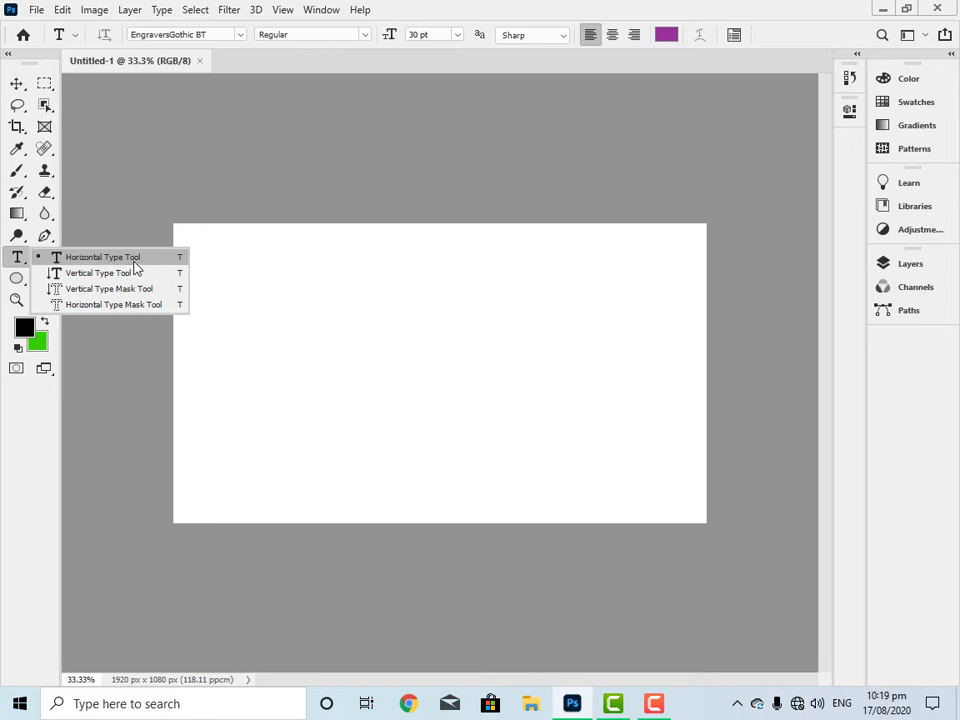
pyautogui.click(150, 259)
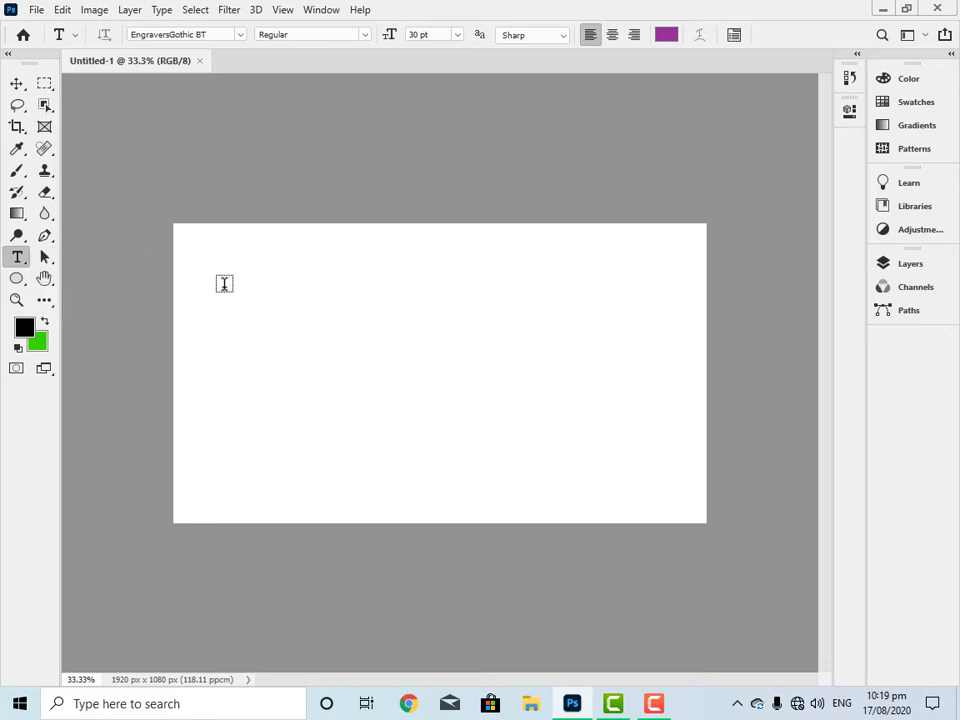
pyautogui.moveTo(224, 284)
pyautogui.mouseDown()
pyautogui.moveTo(617, 400)
pyautogui.moveTo(620, 418)
pyautogui.mouseUp()
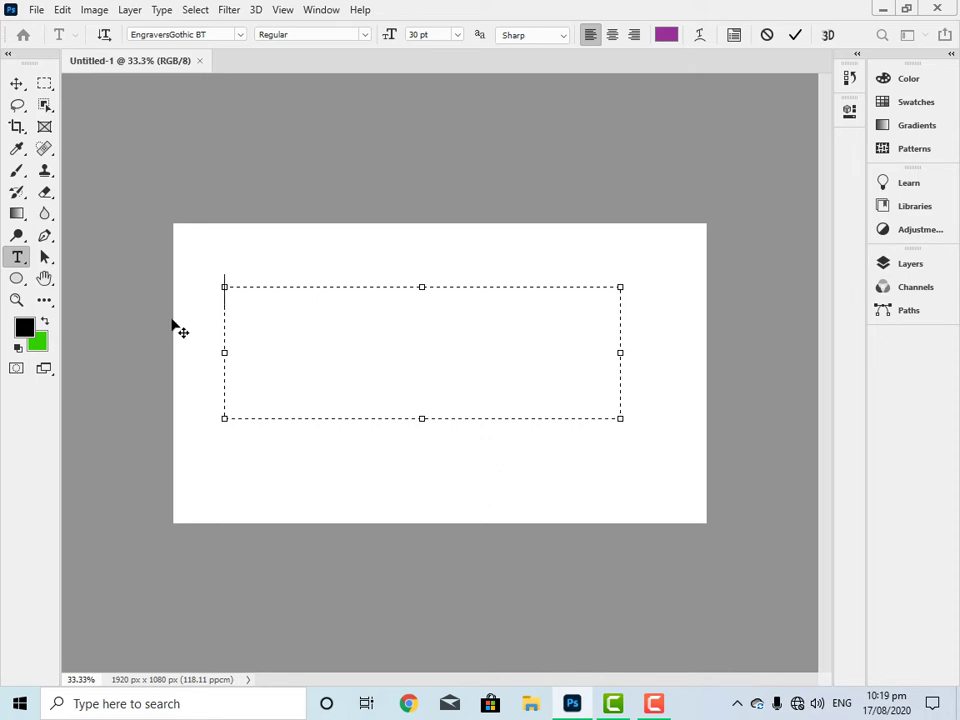
pyautogui.write('LO')
pyautogui.write('REN')
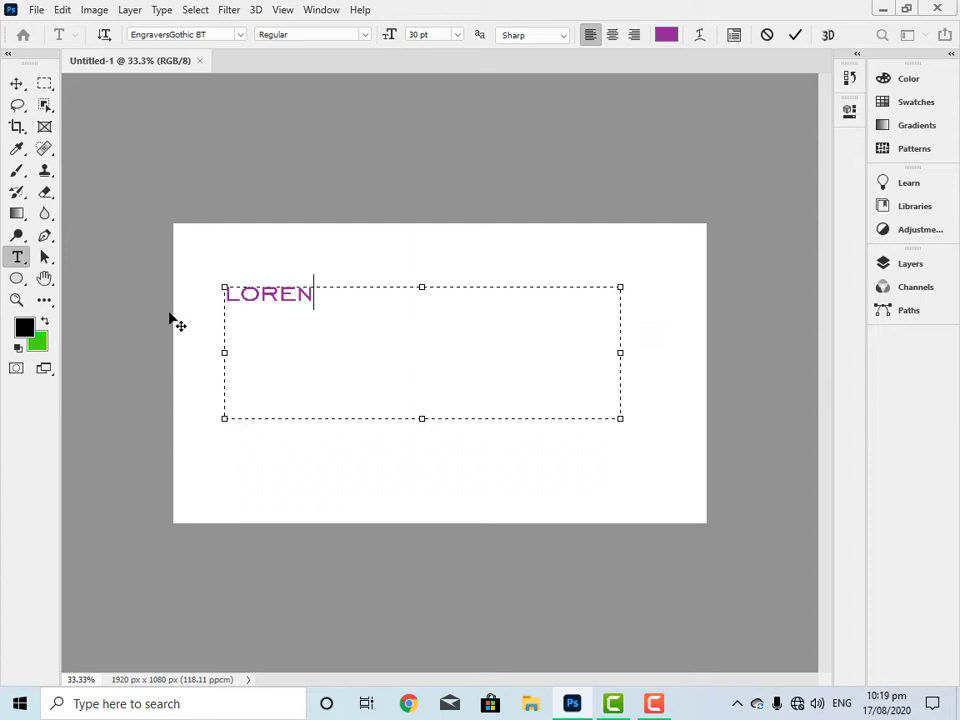
pyautogui.click(17, 83)
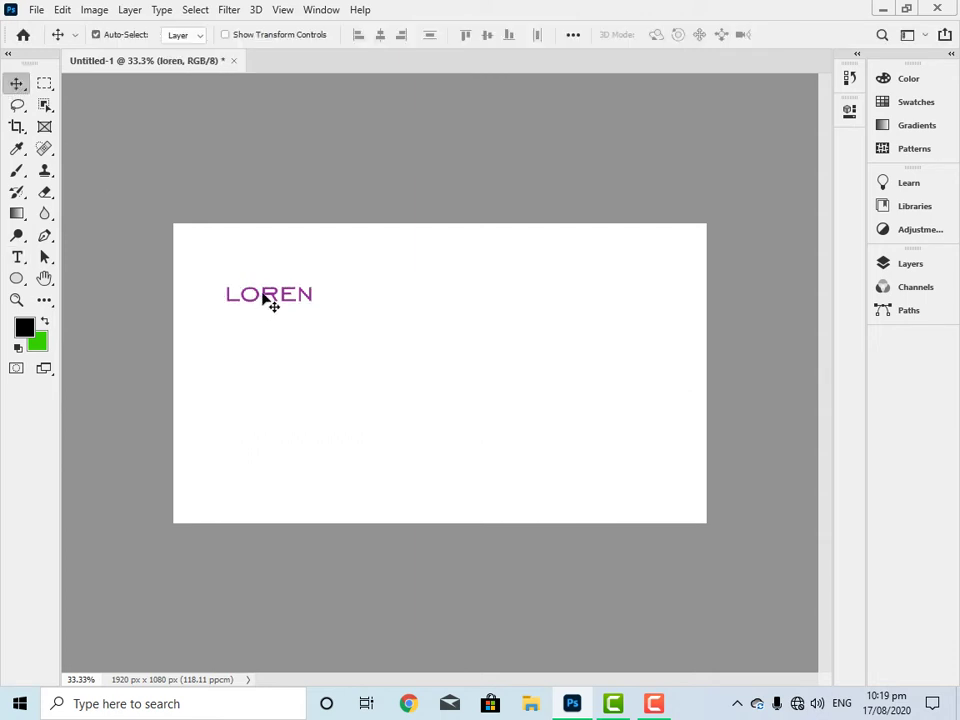
pyautogui.moveTo(270, 302); pyautogui.dragTo(475, 350)
# Change the LOREN text font to Dead Revolution and nudge it up-left.
pyautogui.doubleClick(490, 348)
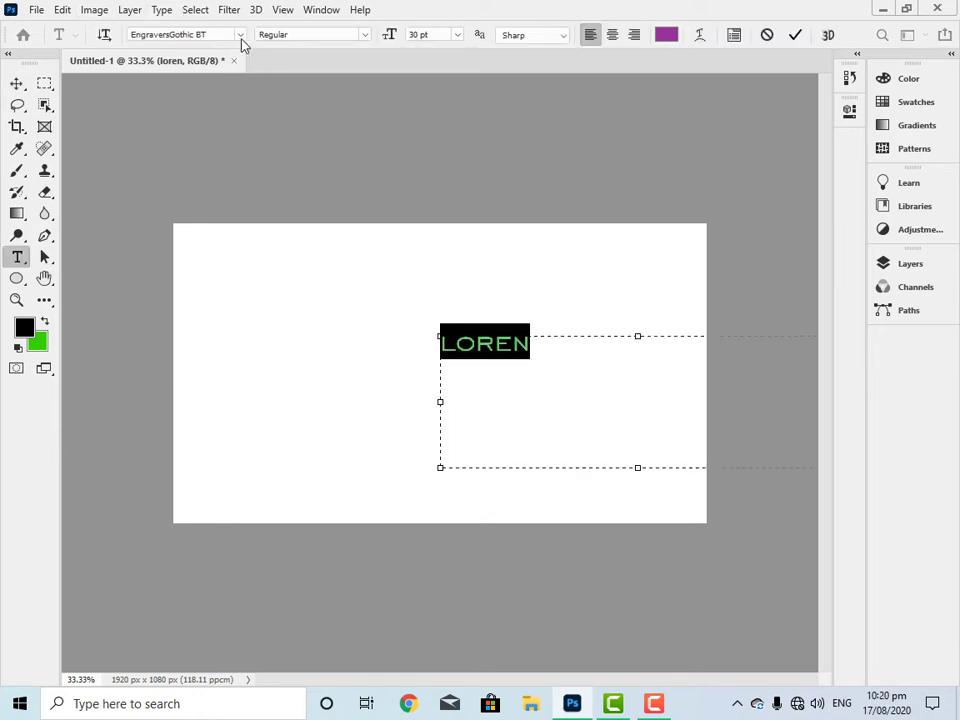
pyautogui.click(240, 35)
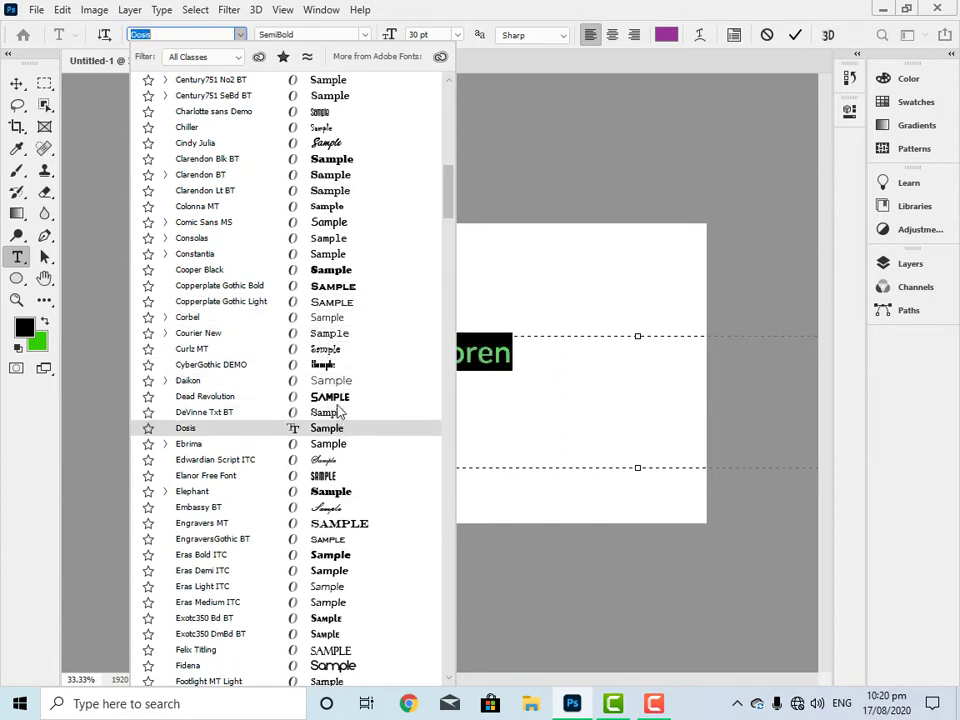
pyautogui.press('Up')
pyautogui.press('Up')
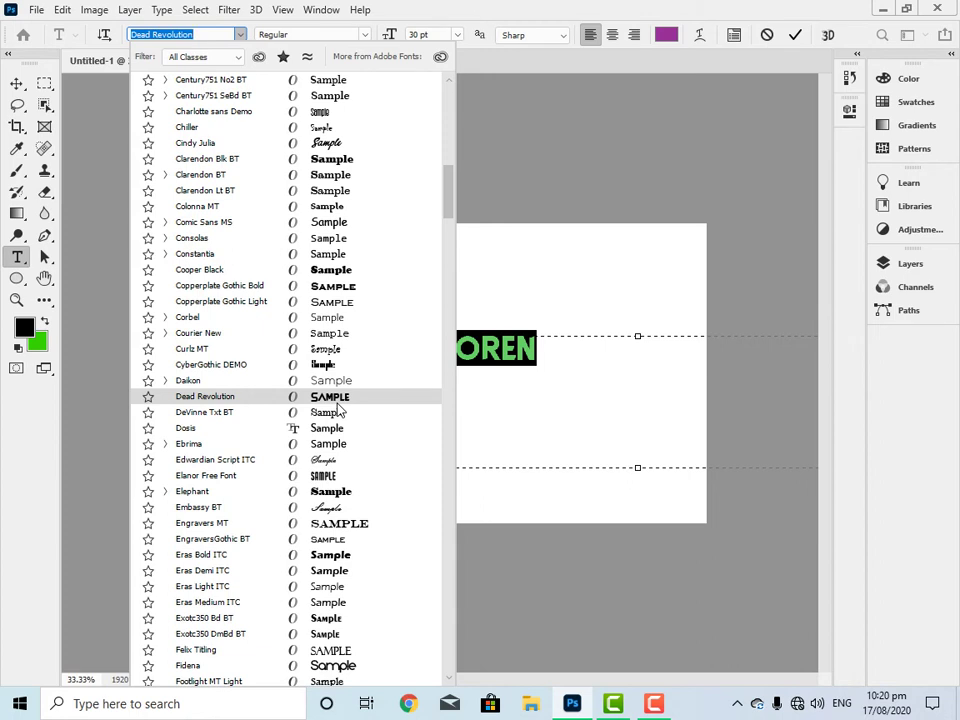
pyautogui.press('Return')
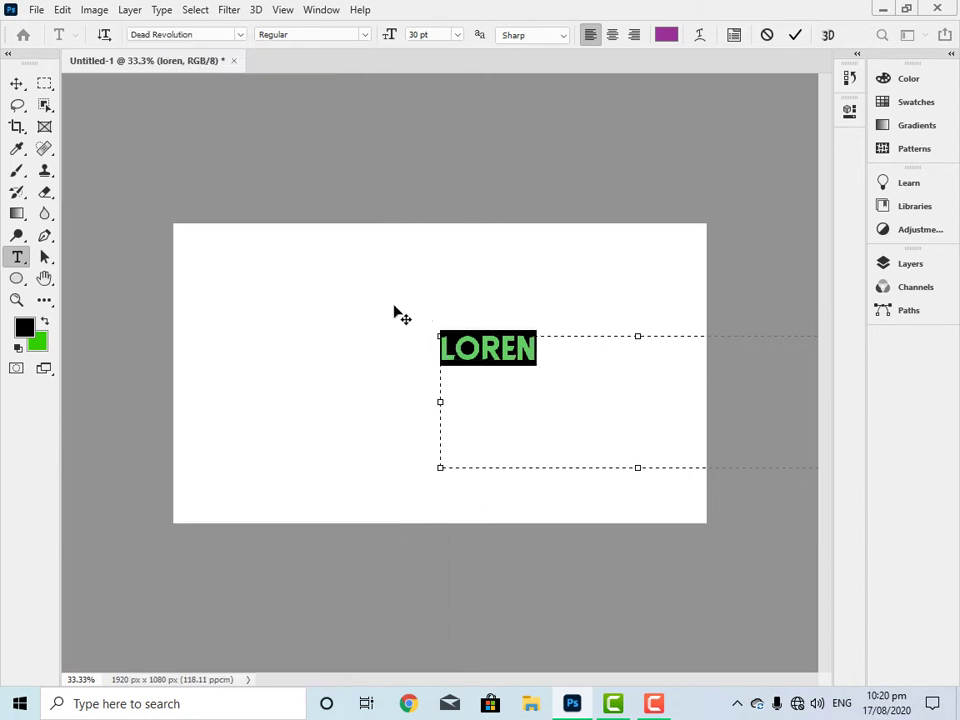
pyautogui.click(19, 86)
pyautogui.moveTo(450, 349)
pyautogui.mouseDown()
pyautogui.moveTo(425, 326)
pyautogui.moveTo(405, 326)
pyautogui.mouseUp()
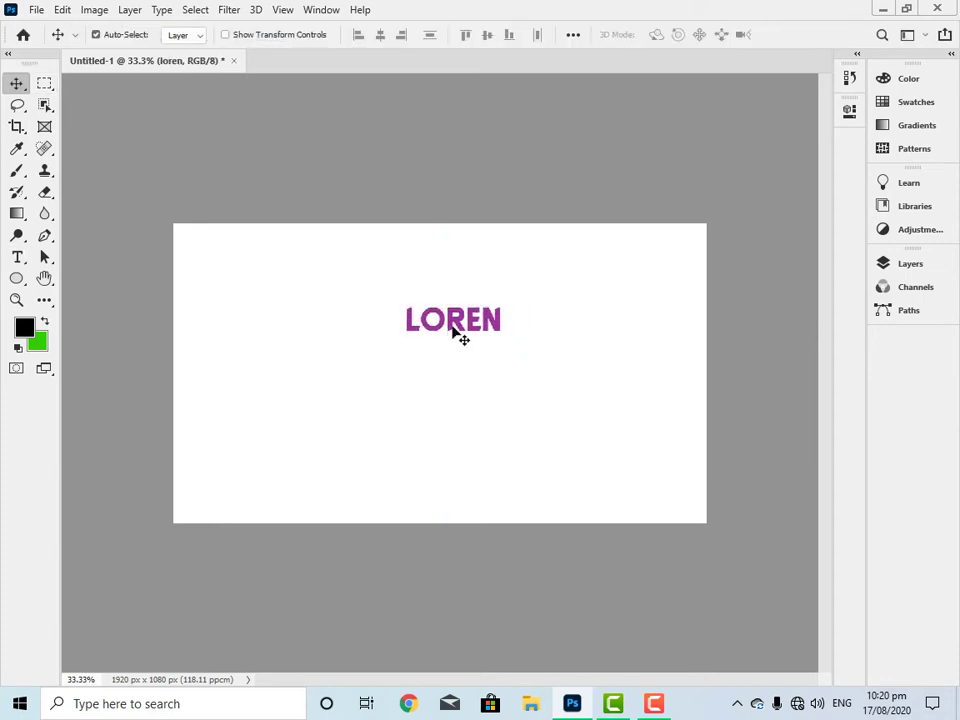
# Set the LOREN text size to 72 pt and re-centre it on the canvas.
pyautogui.doubleClick(453, 331)
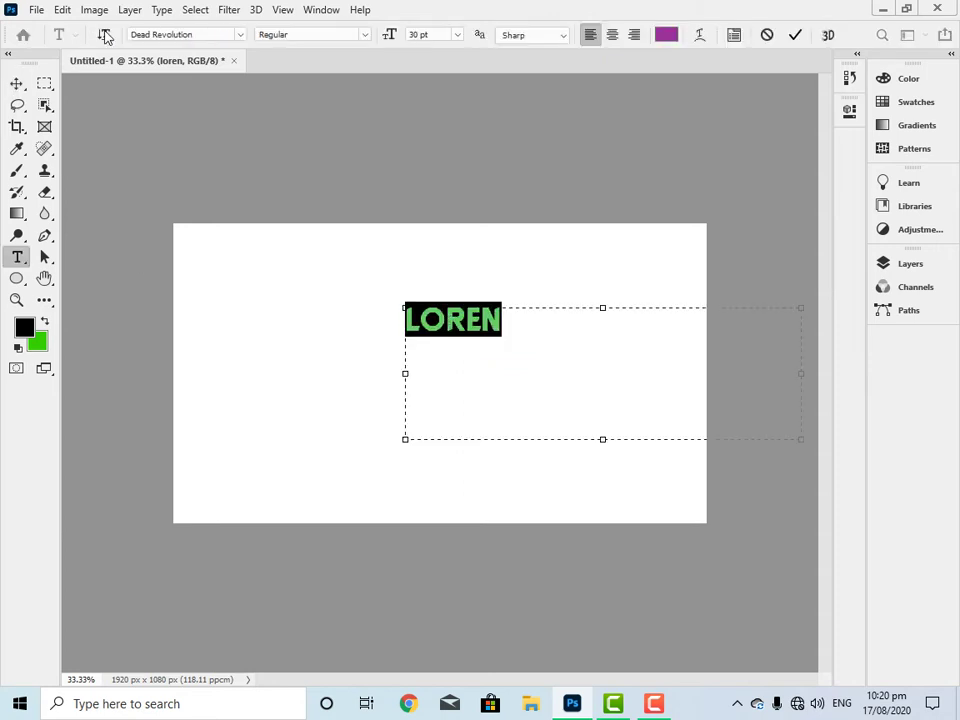
pyautogui.click(456, 35)
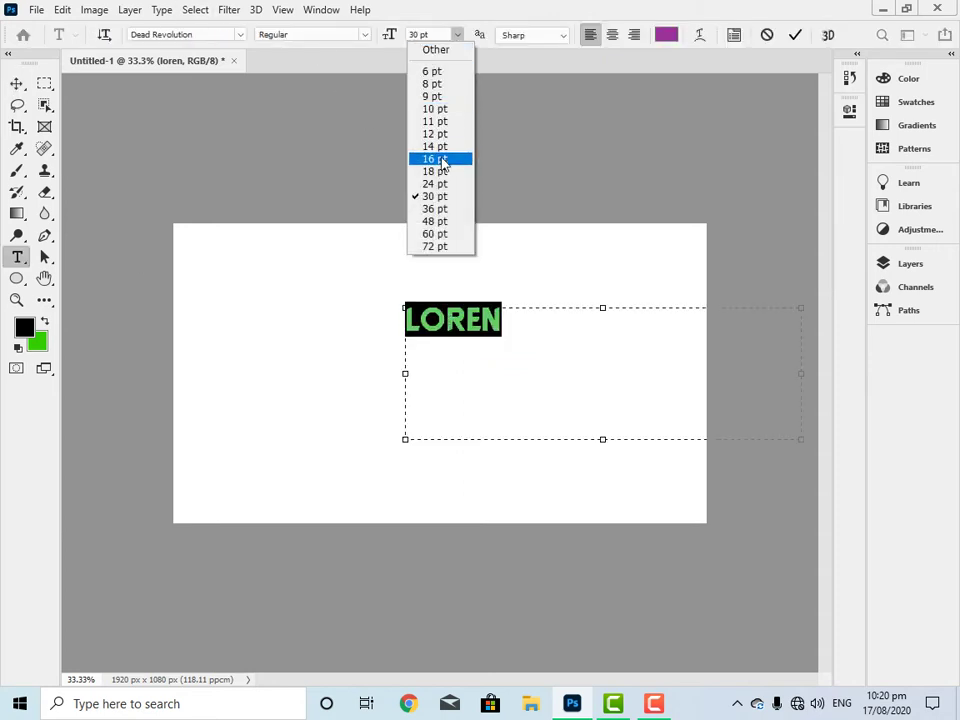
pyautogui.click(435, 246)
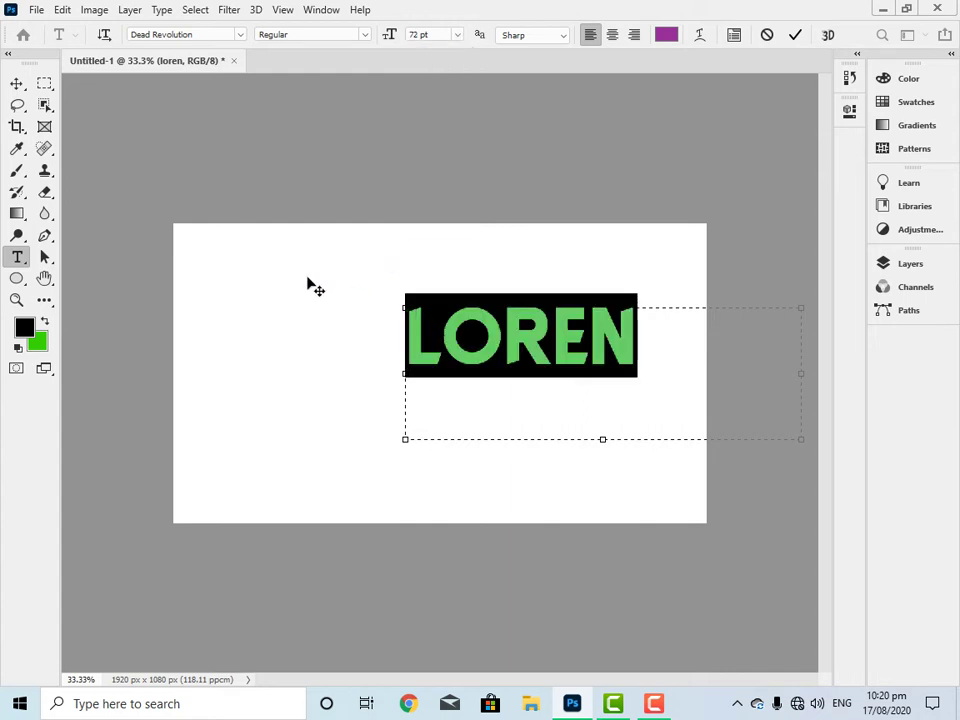
pyautogui.click(17, 83)
pyautogui.moveTo(520, 340); pyautogui.dragTo(440, 340)
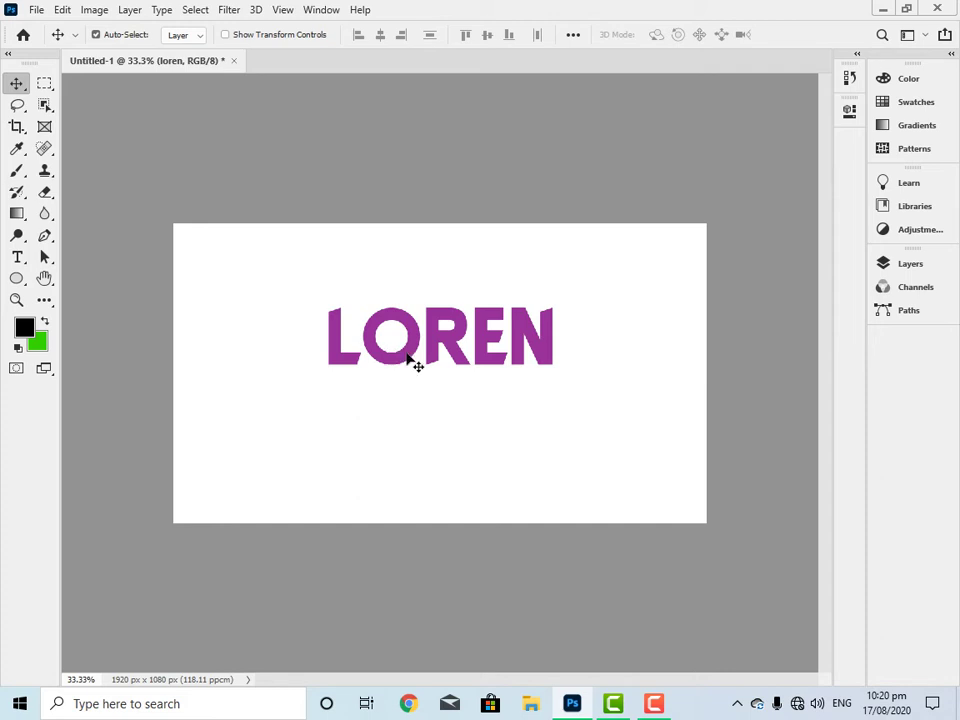
# Duplicate the LOREN layer below the original and change the copy's text to O.
pyautogui.keyDown('alt'); pyautogui.moveTo(446, 352); pyautogui.dragTo(456, 432); pyautogui.keyUp('alt')
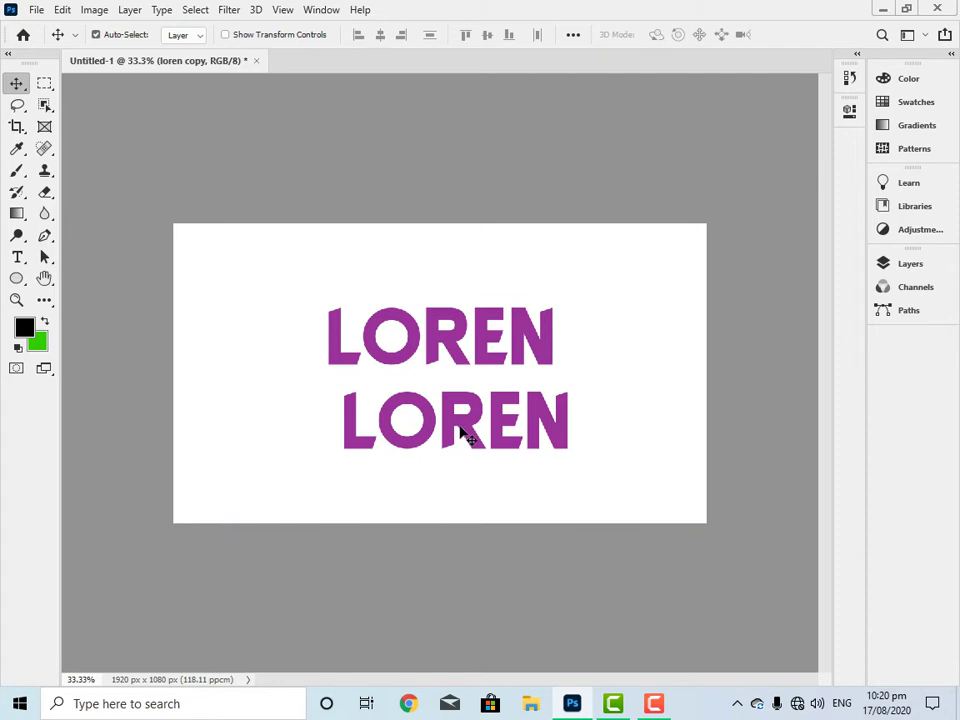
pyautogui.doubleClick(461, 428)
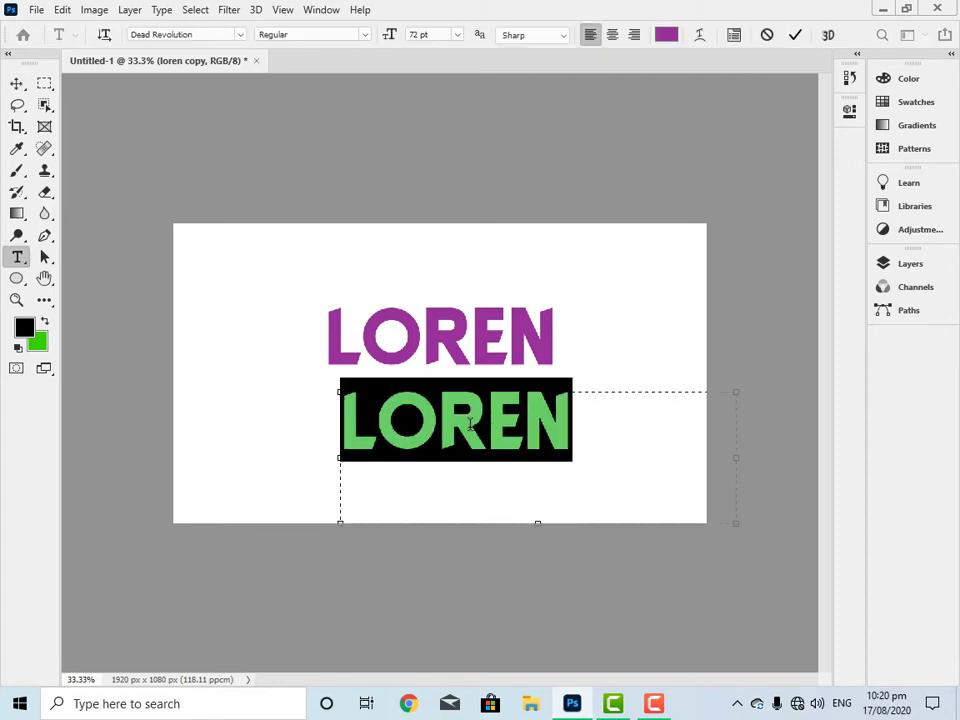
pyautogui.press('BackSpace')
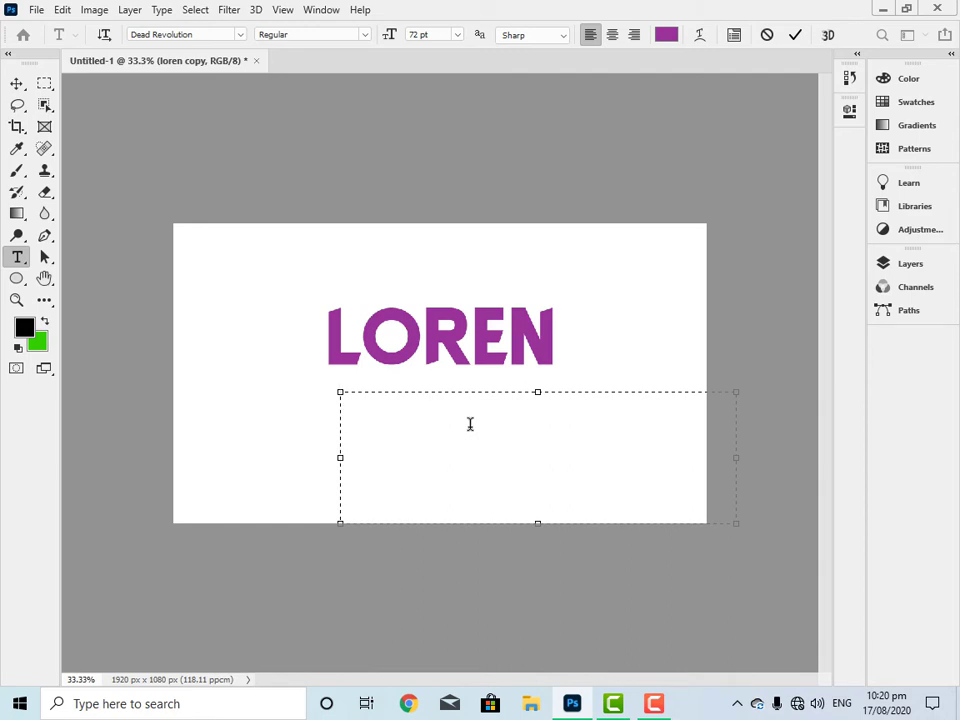
pyautogui.write('O')
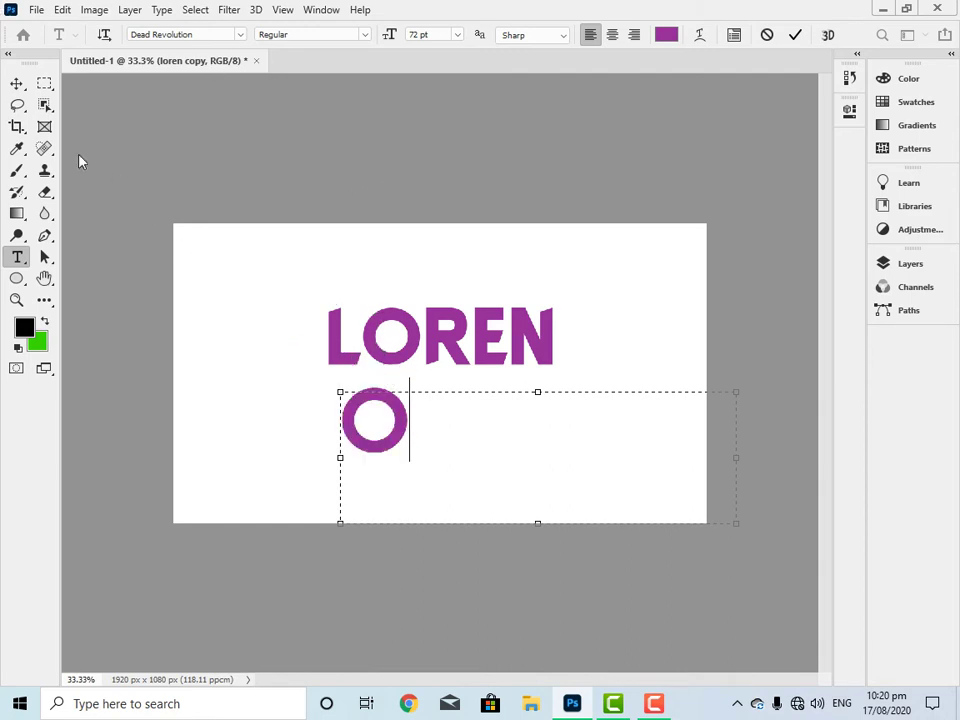
pyautogui.click(17, 83)
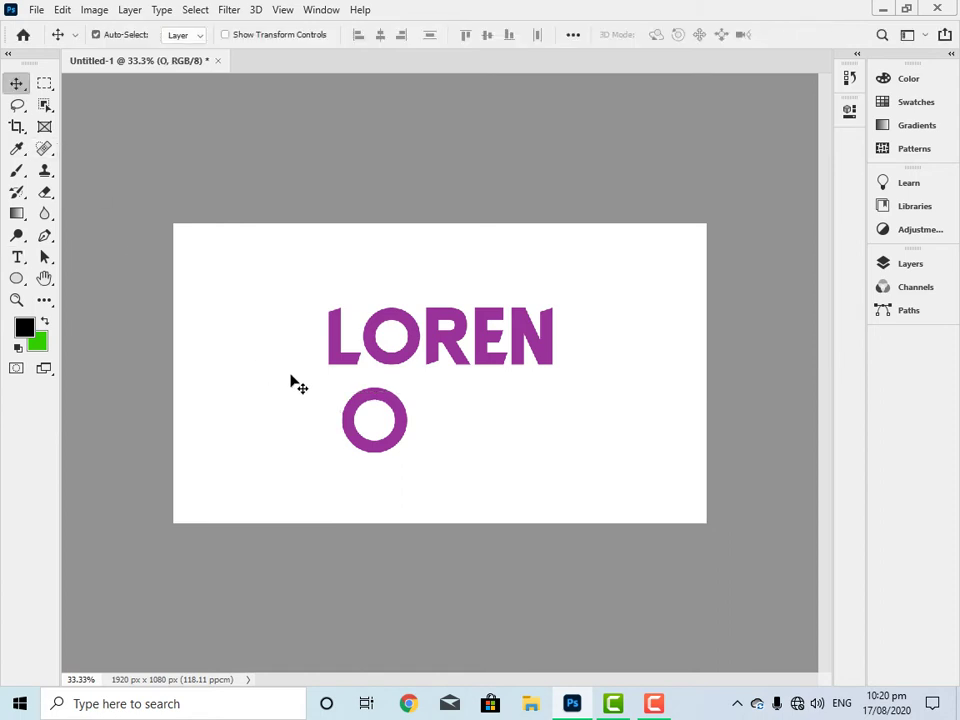
# Change the original LOREN text to just L.
pyautogui.doubleClick(350, 362)
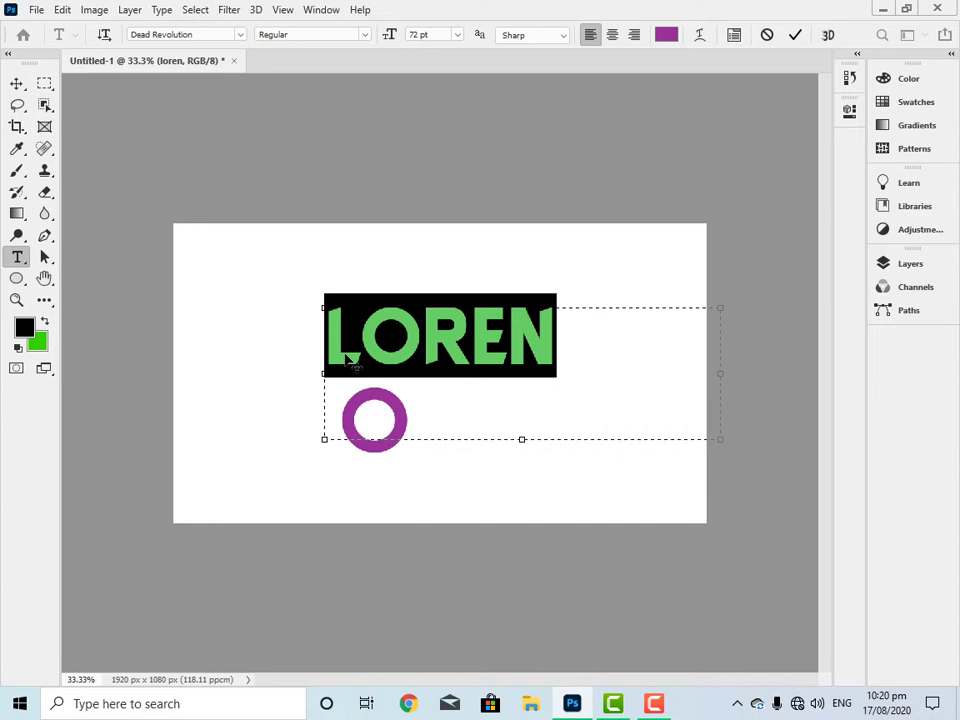
pyautogui.write('L')
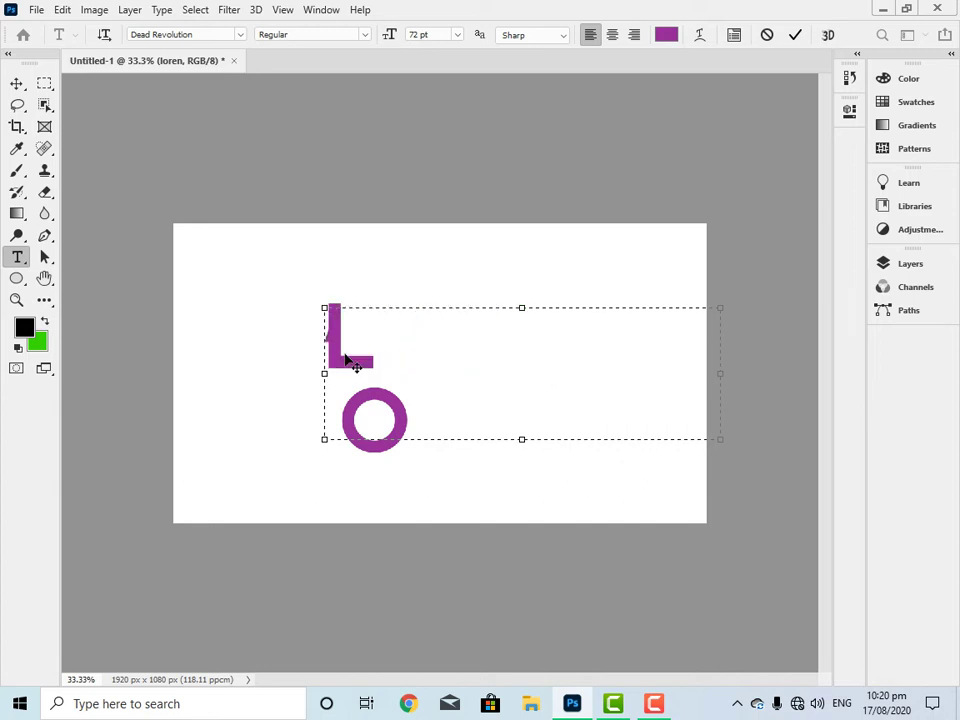
pyautogui.click(17, 83)
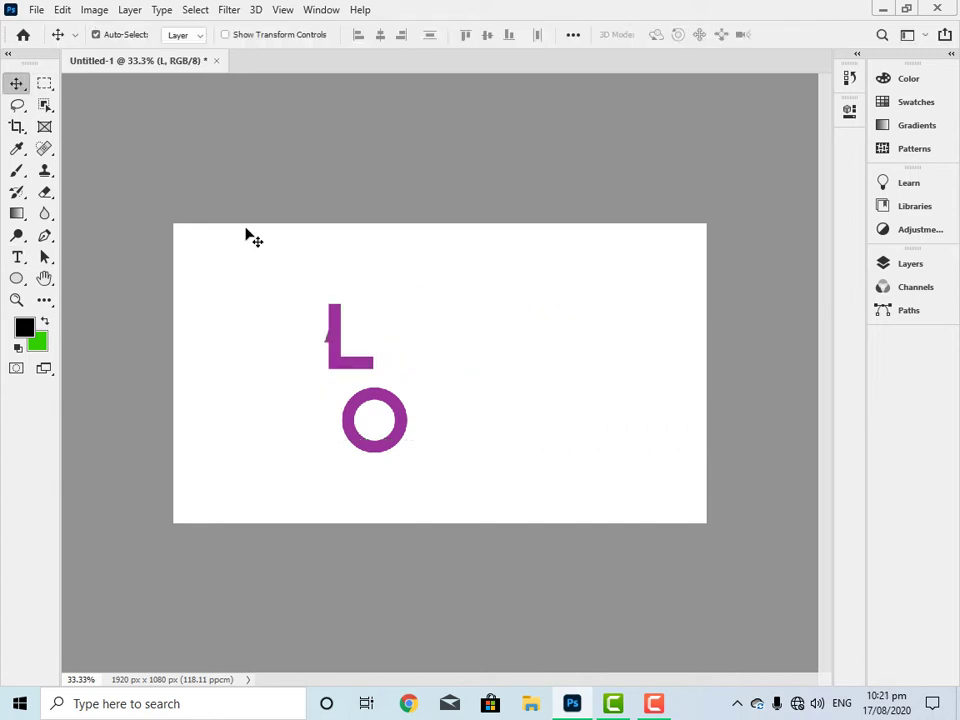
# Move the L and O up side by side and duplicate the O down-right.
pyautogui.moveTo(343, 349); pyautogui.dragTo(279, 316)
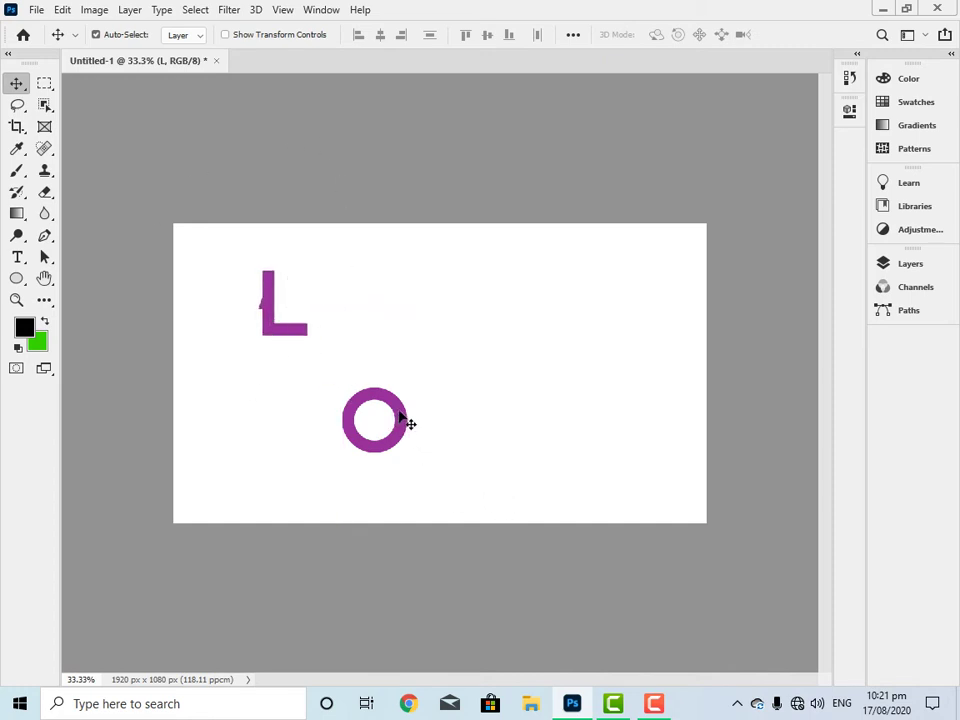
pyautogui.moveTo(407, 422)
pyautogui.mouseDown()
pyautogui.moveTo(360, 296)
pyautogui.moveTo(377, 318)
pyautogui.mouseUp()
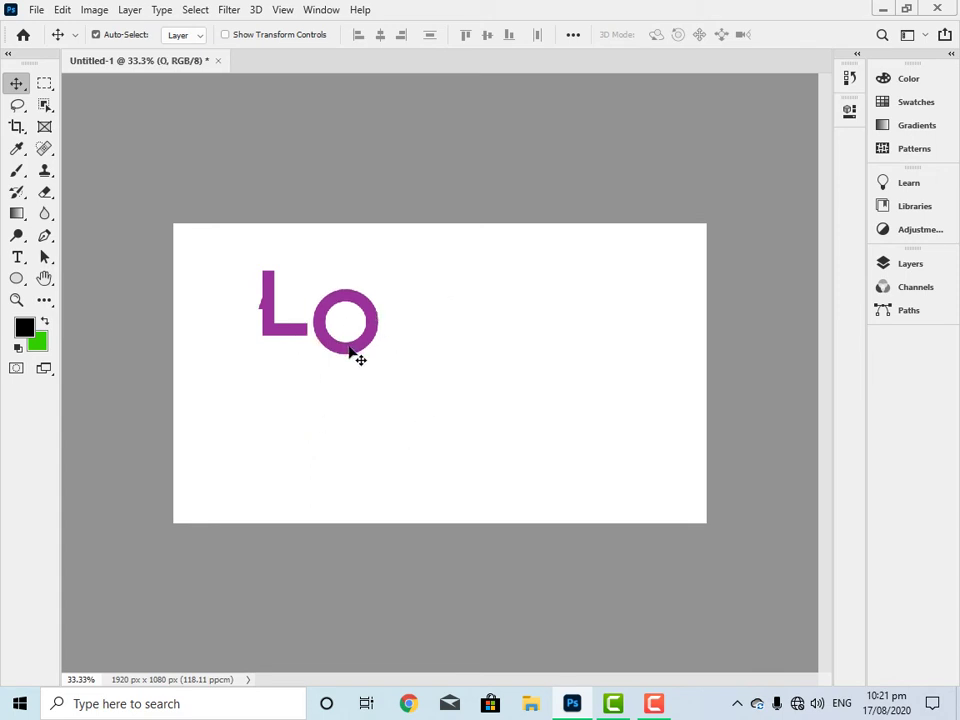
pyautogui.moveTo(352, 353)
pyautogui.mouseDown()
pyautogui.moveTo(452, 397)
pyautogui.moveTo(437, 381)
pyautogui.mouseUp()
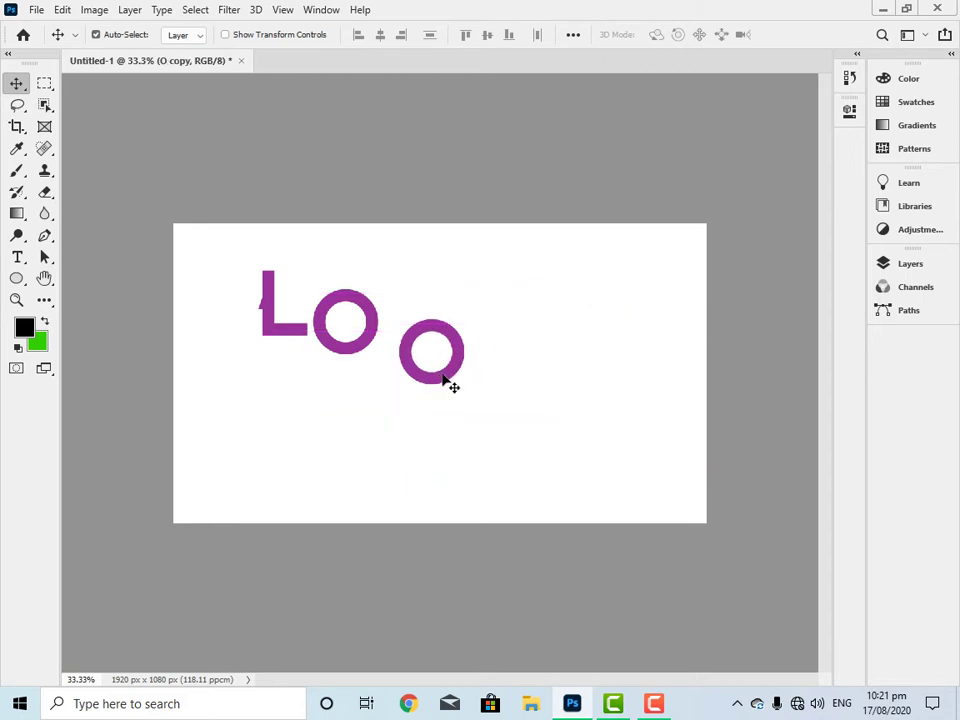
# Change the copied O to REN and place it right after LO.
pyautogui.doubleClick(450, 384)
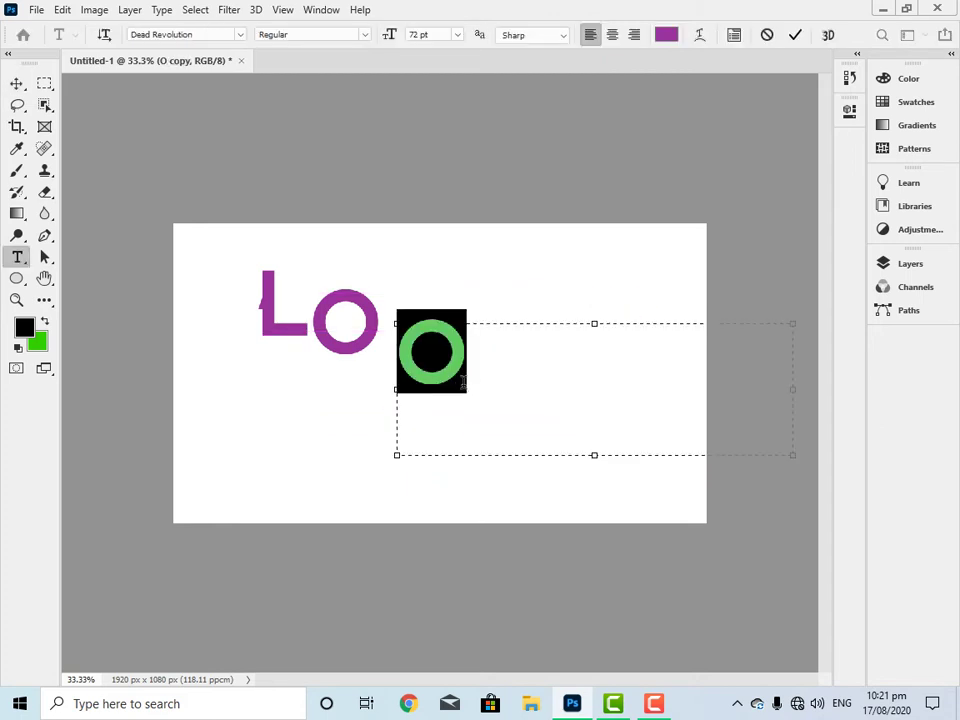
pyautogui.press('BackSpace')
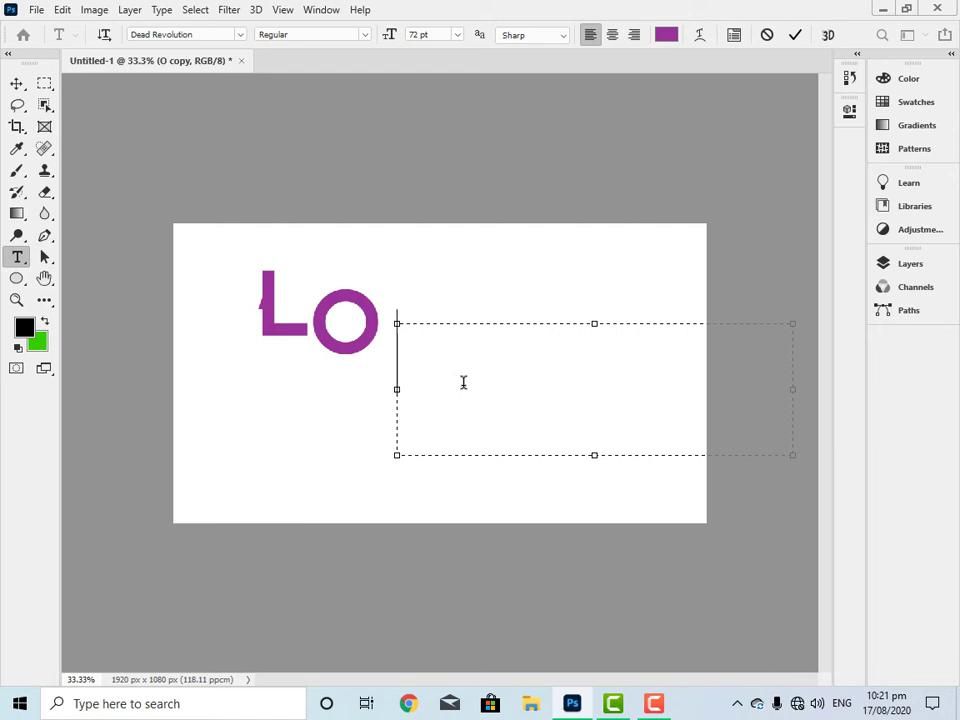
pyautogui.write('RE')
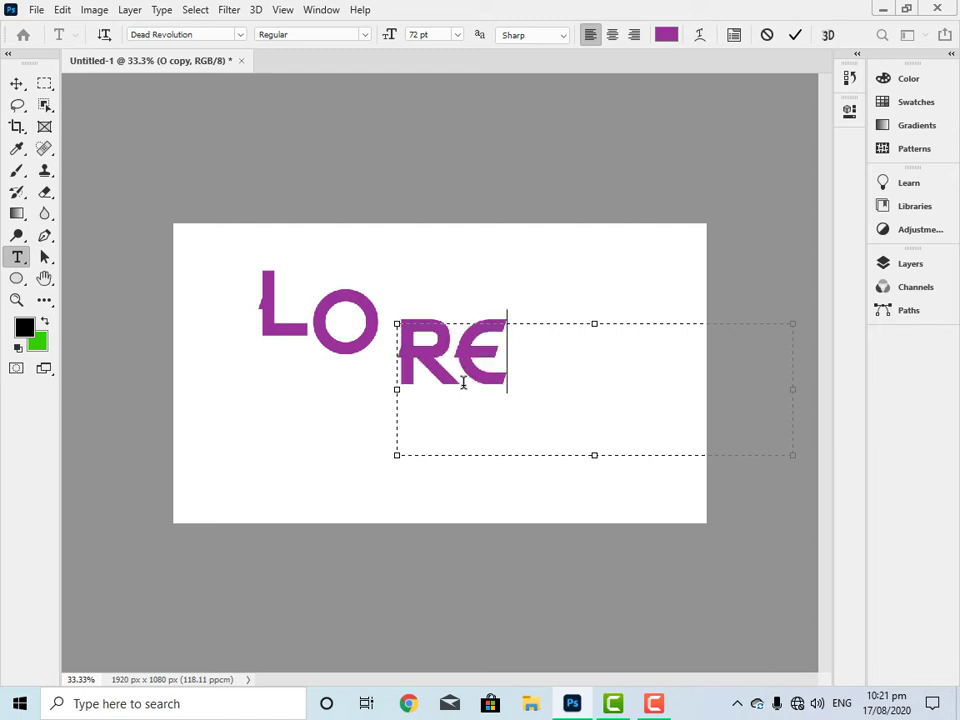
pyautogui.write('N')
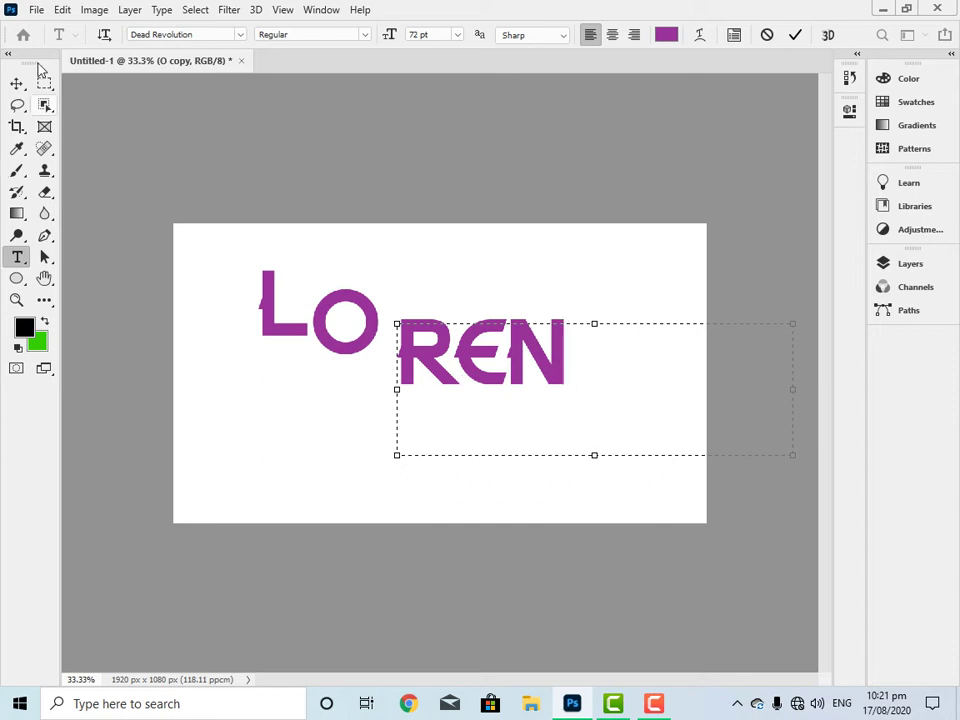
pyautogui.click(17, 83)
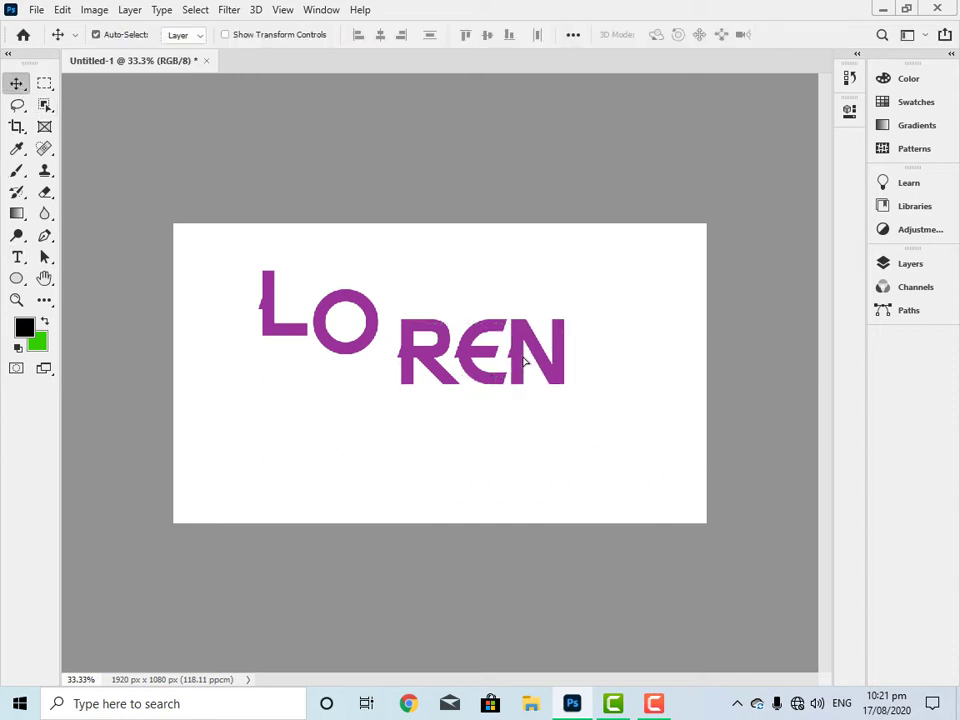
pyautogui.moveTo(521, 364); pyautogui.dragTo(506, 357)
# Raise the L and select the O, REN and then L layers in the Layers panel.
pyautogui.moveTo(298, 340)
pyautogui.mouseDown()
pyautogui.moveTo(353, 346)
pyautogui.moveTo(365, 363)
pyautogui.moveTo(445, 372)
pyautogui.moveTo(435, 357)
pyautogui.mouseUp()
pyautogui.click(934, 264)
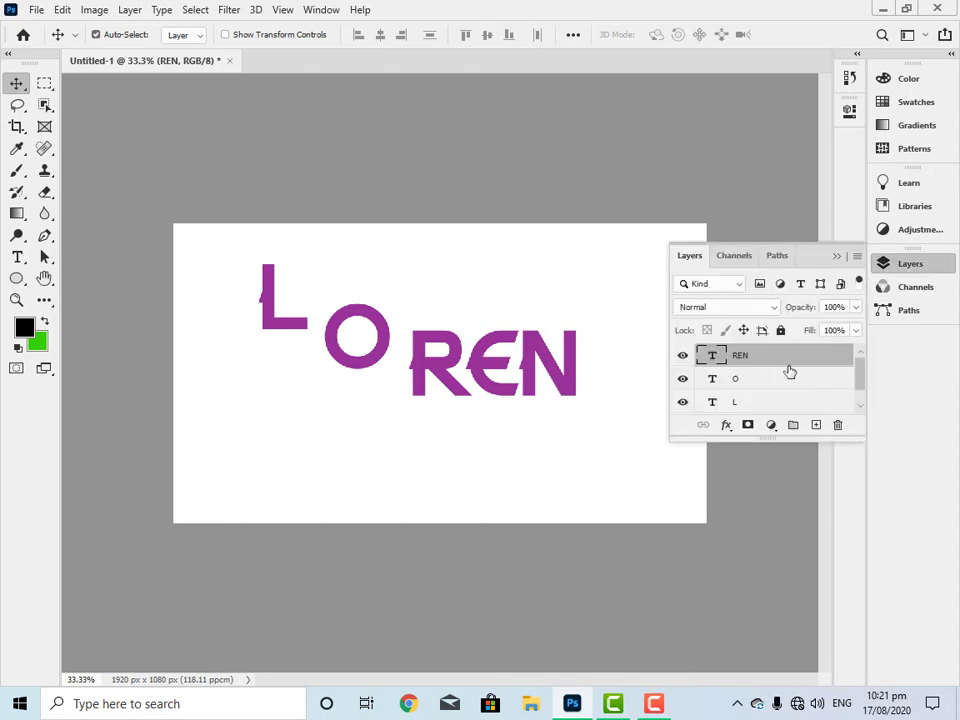
pyautogui.scroll(-1, 769, 377)
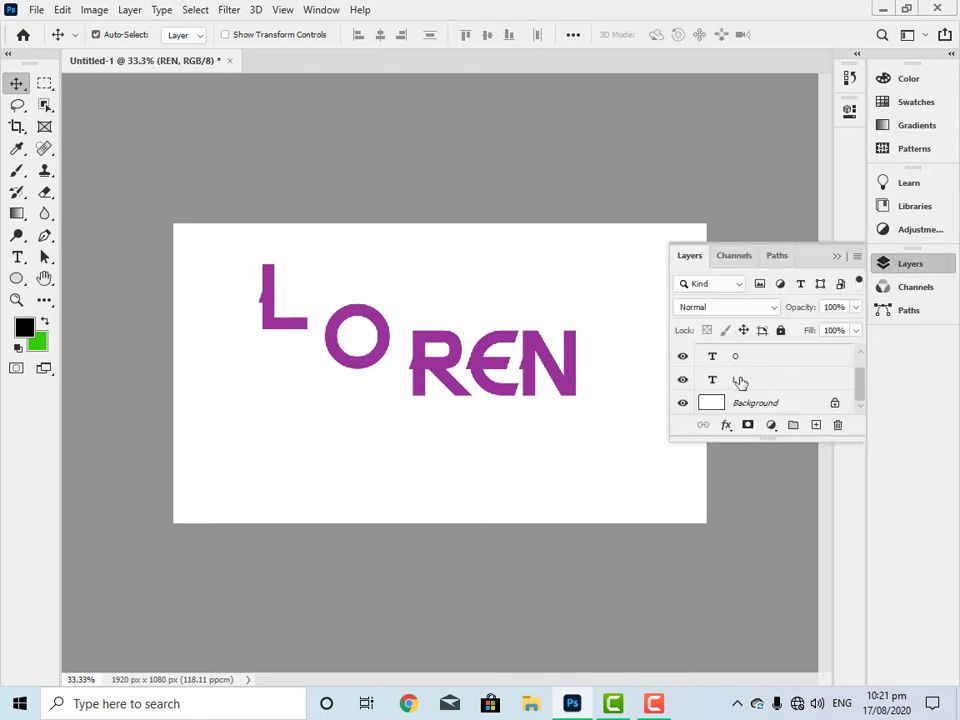
pyautogui.scroll(1, 740, 382)
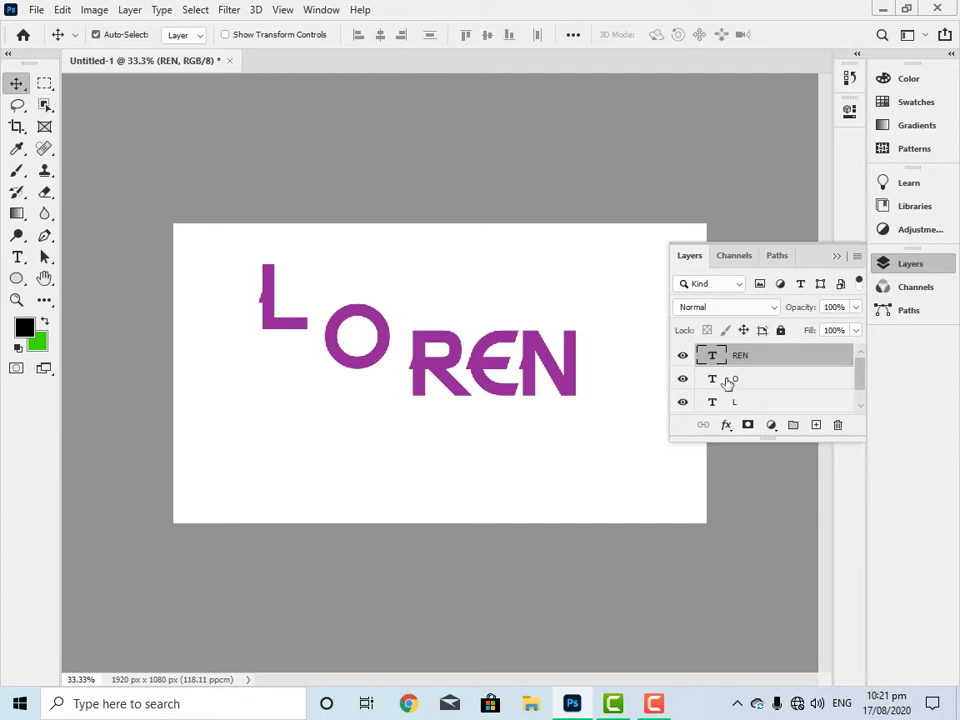
pyautogui.click(729, 381)
pyautogui.click(743, 358)
pyautogui.scroll(-1, 743, 368)
pyautogui.click(736, 380)
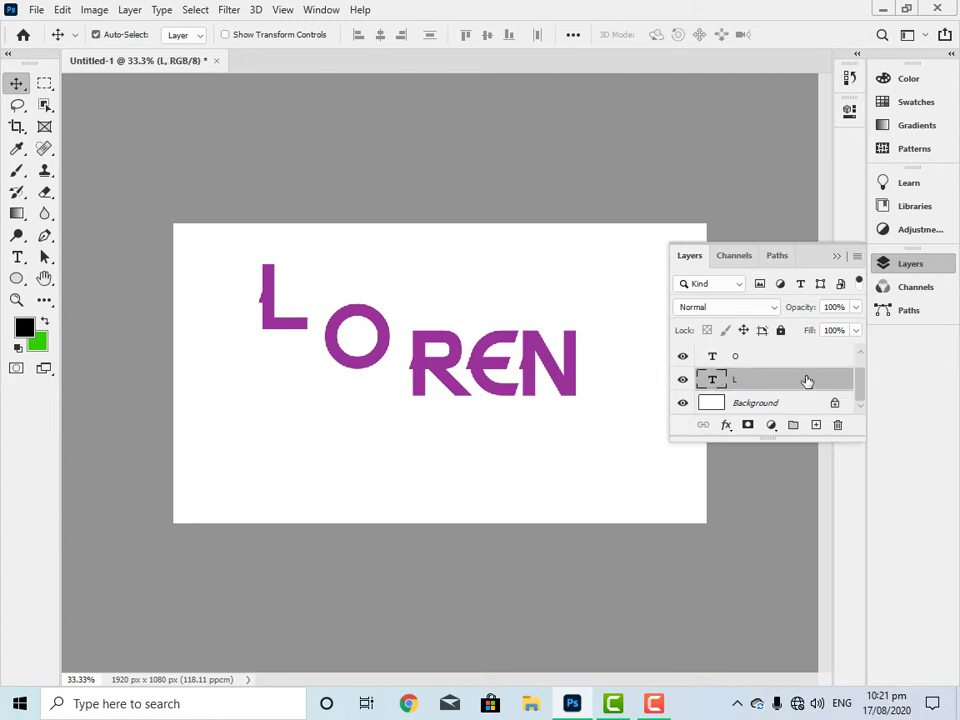
# Unlock the Background into Layer 0 and lower the L level with the O.
pyautogui.click(835, 403)
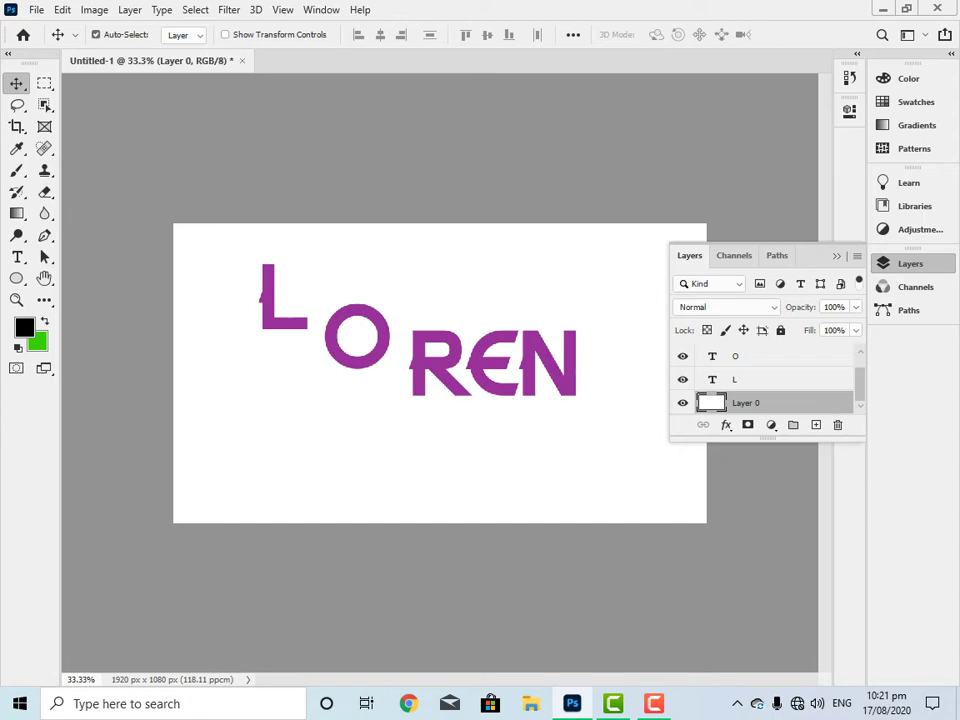
pyautogui.click(840, 258)
pyautogui.moveTo(268, 325); pyautogui.dragTo(266, 354)
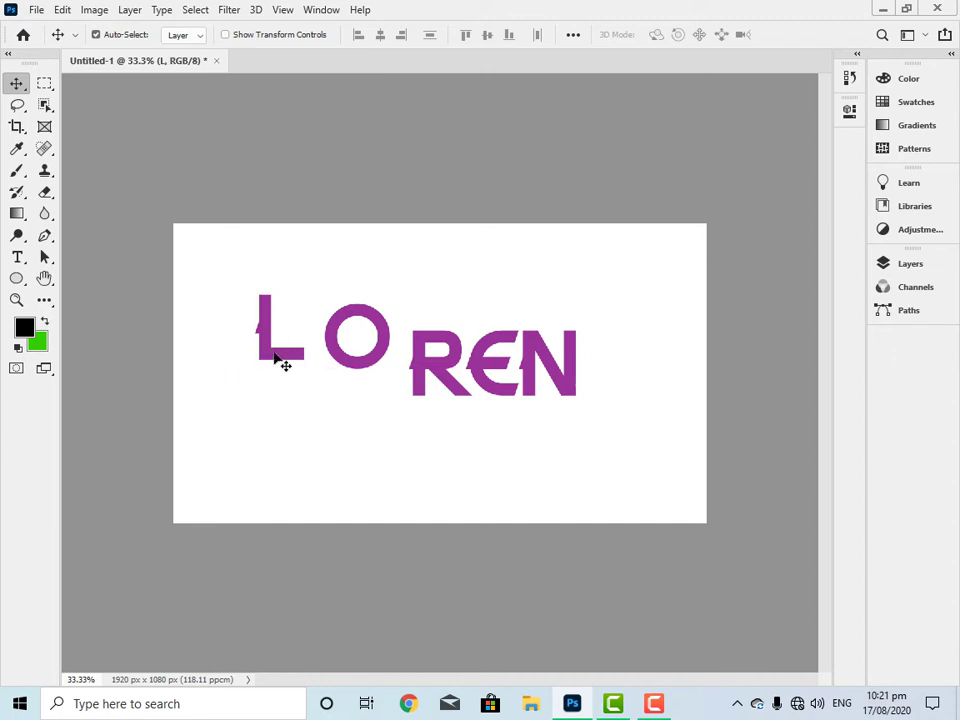
pyautogui.click(900, 263)
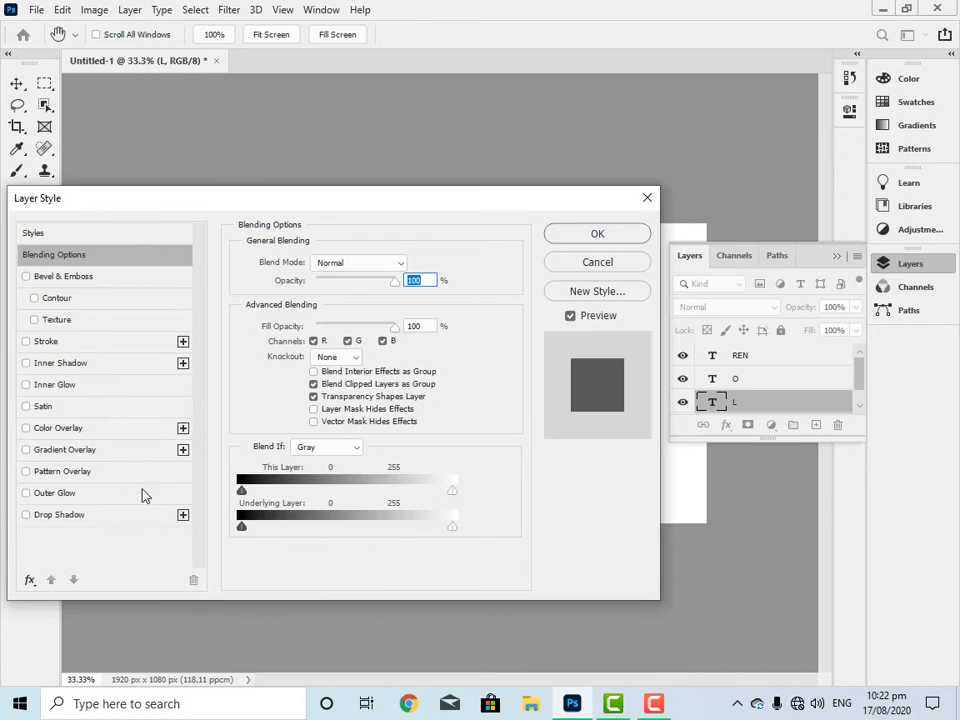
# Give the L an Inner Bevel Bevel & Emboss with size 59 px and soften 2 px.
pyautogui.moveTo(120, 207)
pyautogui.mouseDown()
pyautogui.moveTo(542, 212)
pyautogui.moveTo(577, 168)
pyautogui.mouseUp()
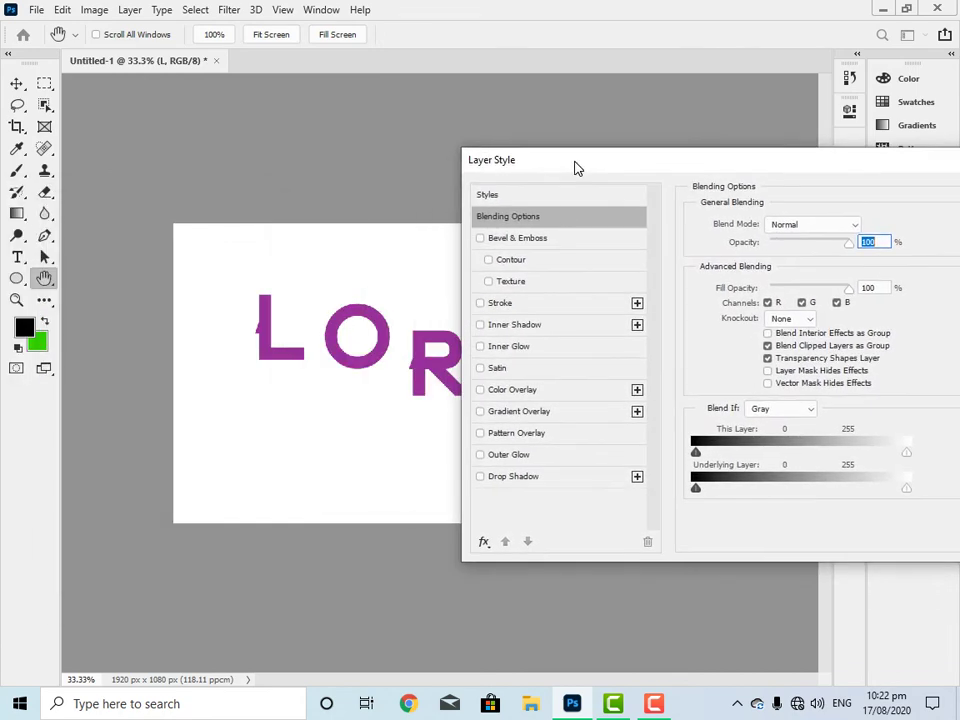
pyautogui.click(481, 239)
pyautogui.click(495, 239)
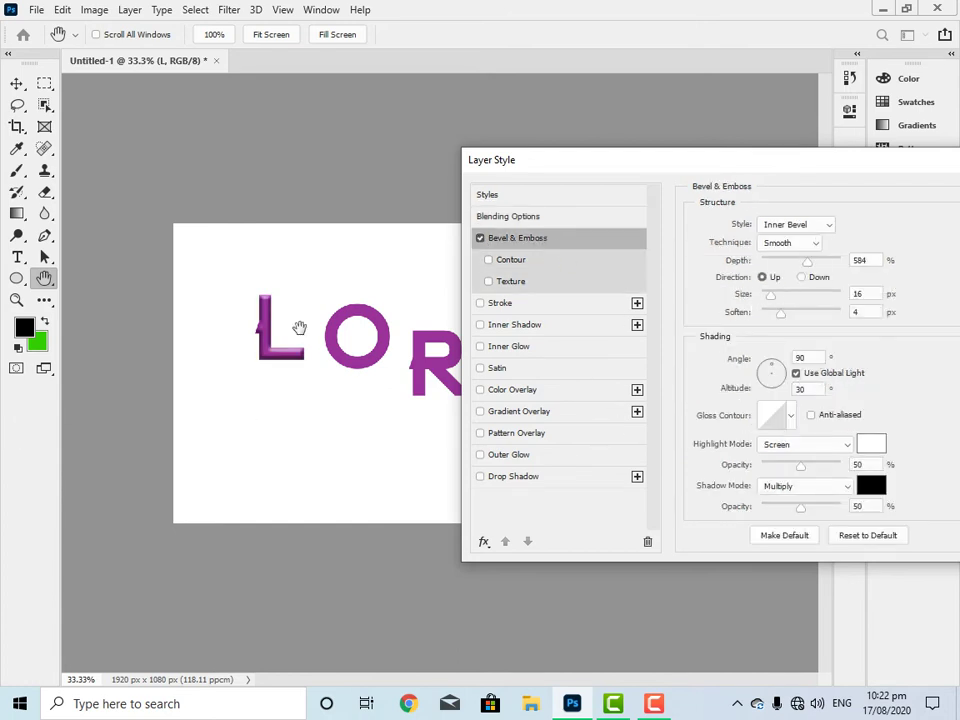
pyautogui.moveTo(772, 303); pyautogui.dragTo(786, 298)
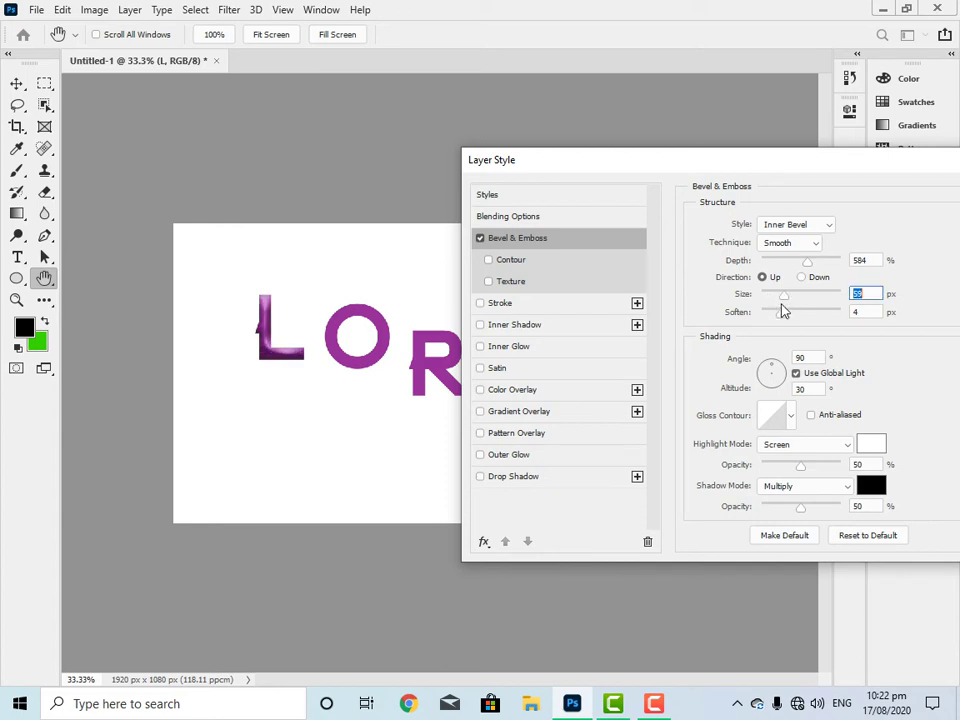
pyautogui.moveTo(801, 317)
pyautogui.mouseDown()
pyautogui.moveTo(812, 322)
pyautogui.moveTo(772, 324)
pyautogui.mouseUp()
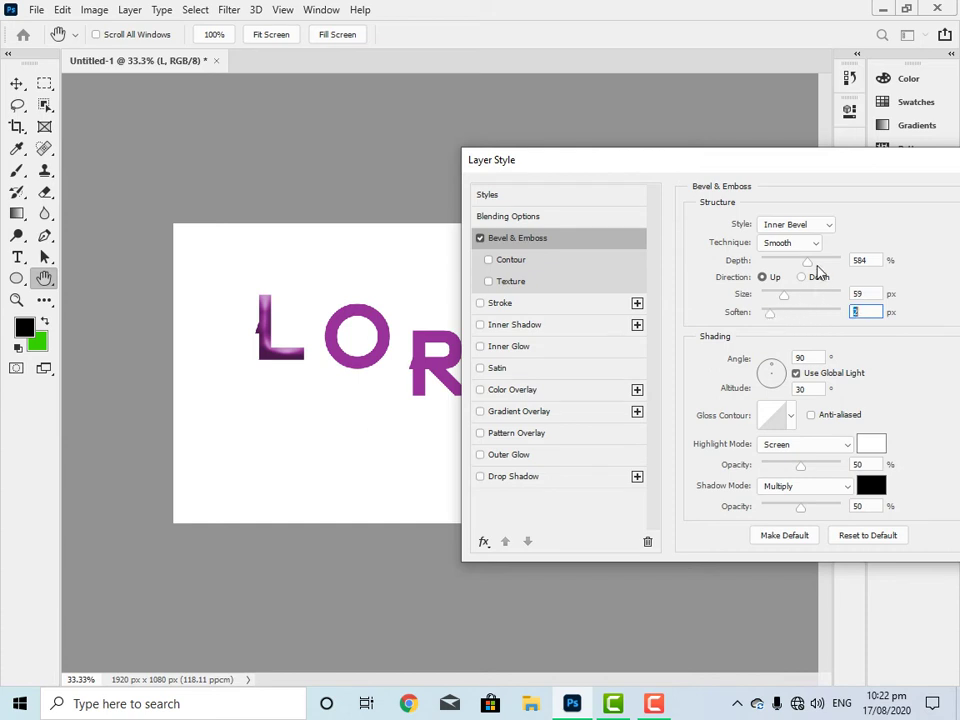
pyautogui.click(827, 226)
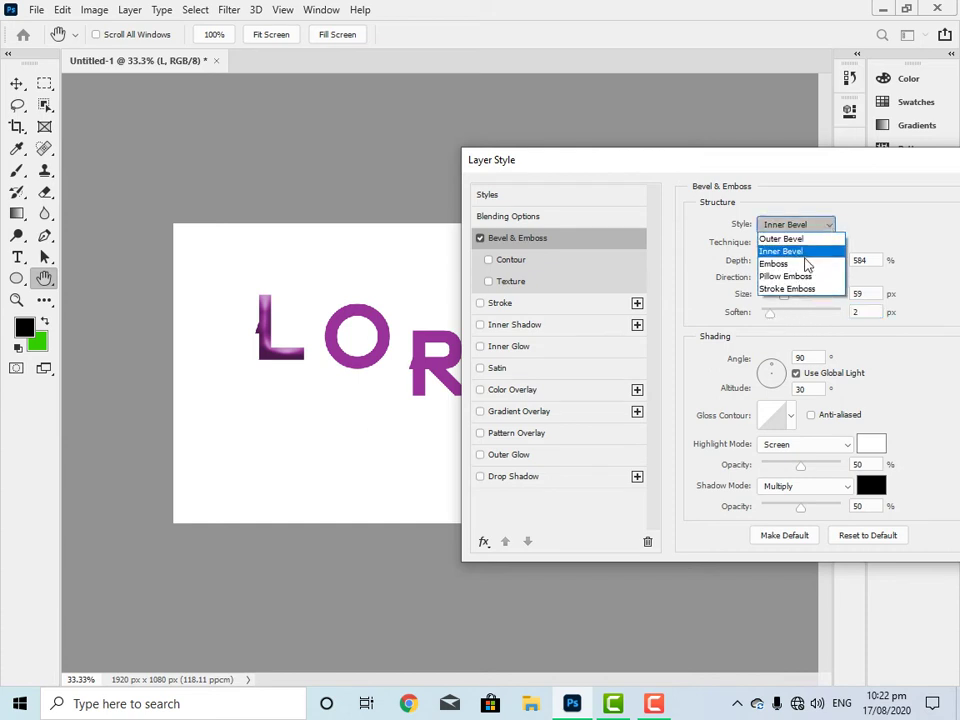
pyautogui.click(803, 265)
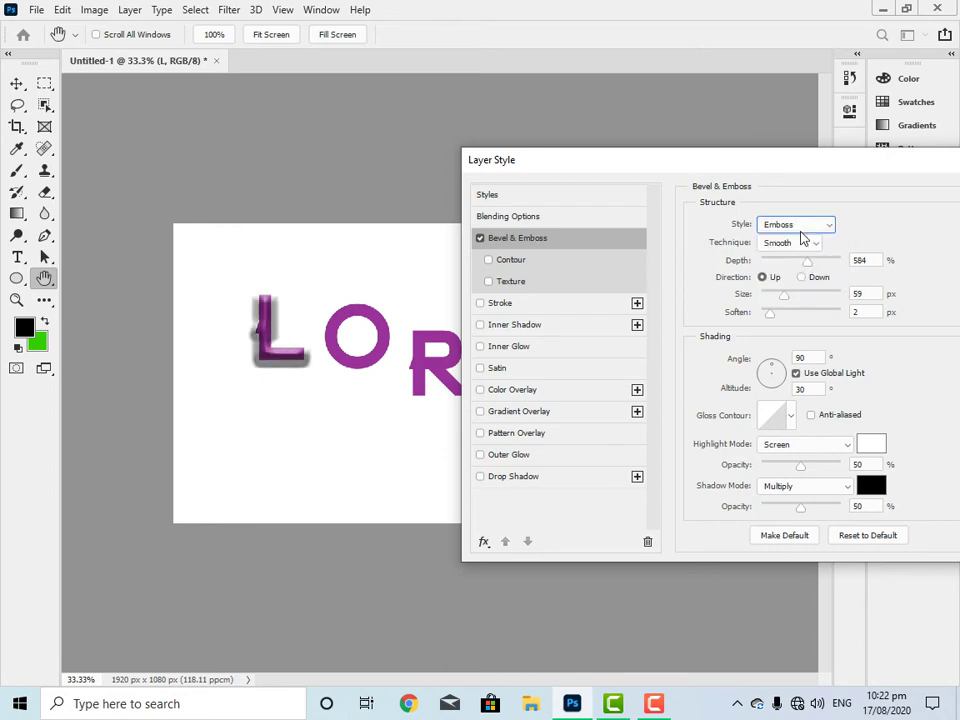
pyautogui.click(802, 236)
pyautogui.click(804, 215)
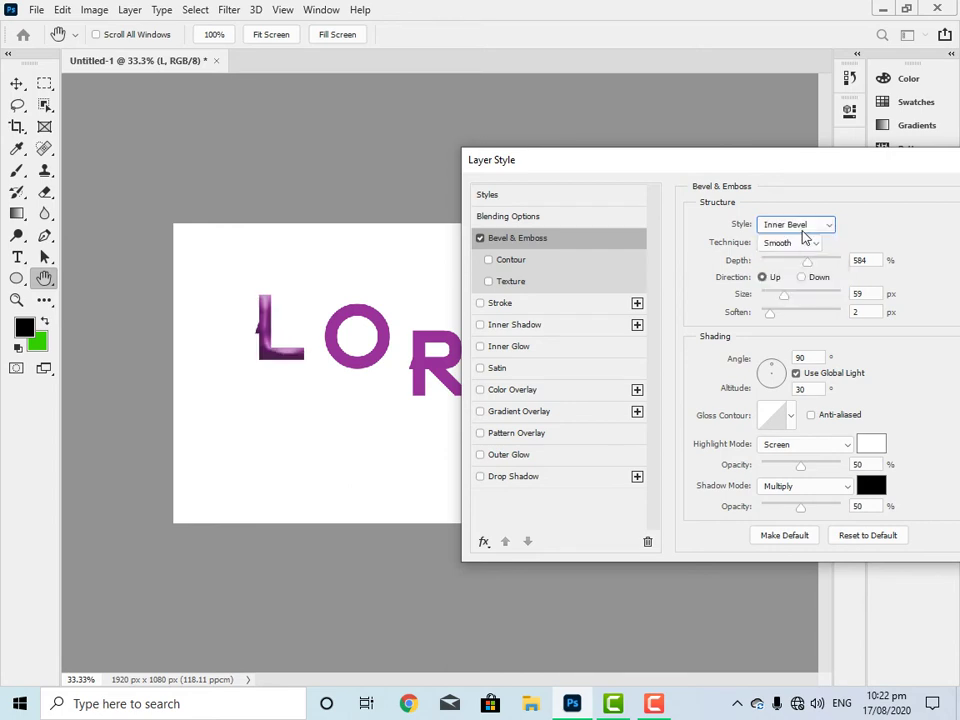
pyautogui.click(802, 229)
pyautogui.click(808, 240)
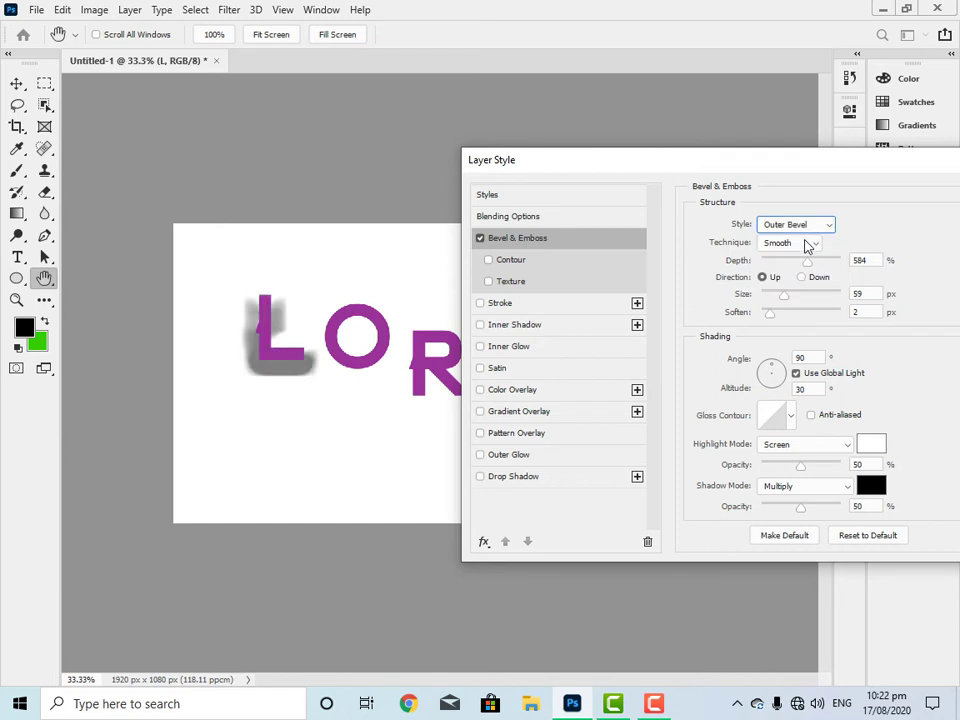
pyautogui.click(792, 228)
pyautogui.click(792, 270)
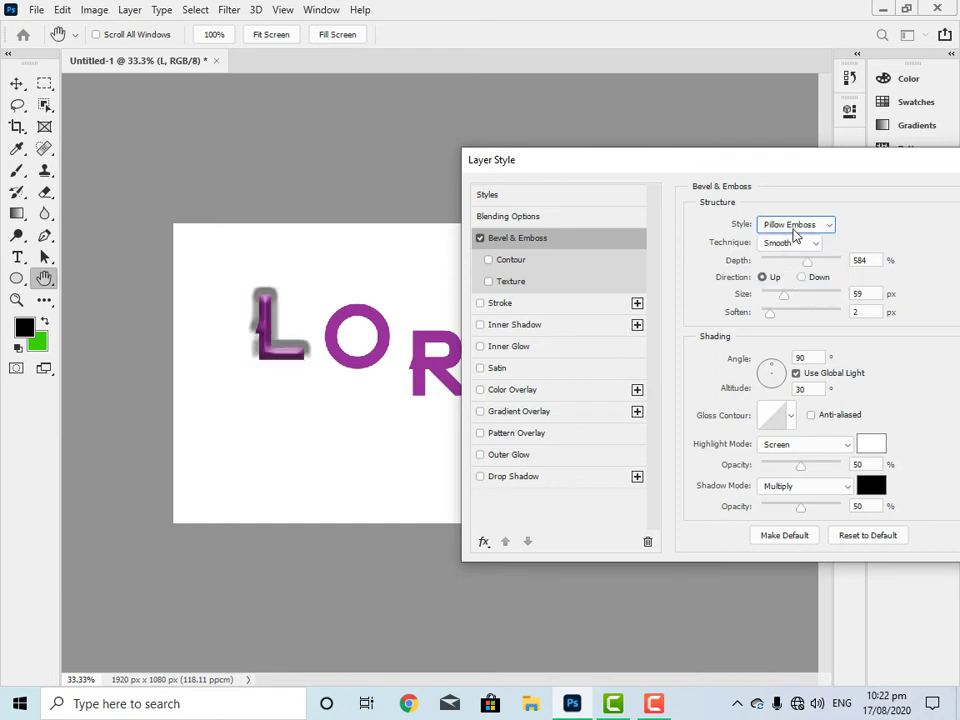
pyautogui.click(794, 231)
pyautogui.click(806, 291)
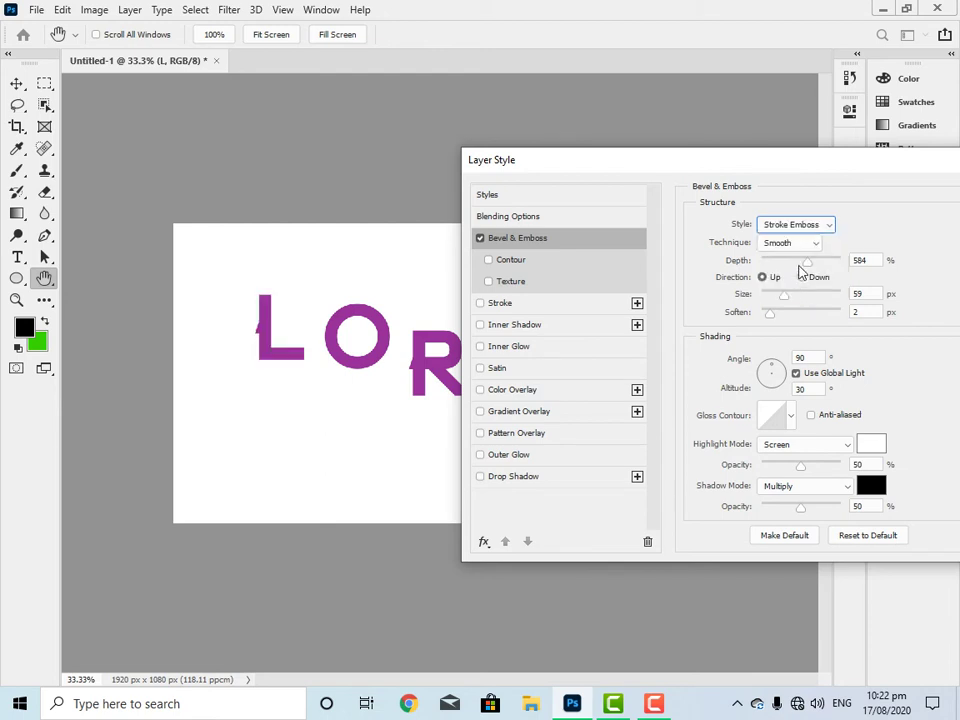
pyautogui.click(806, 229)
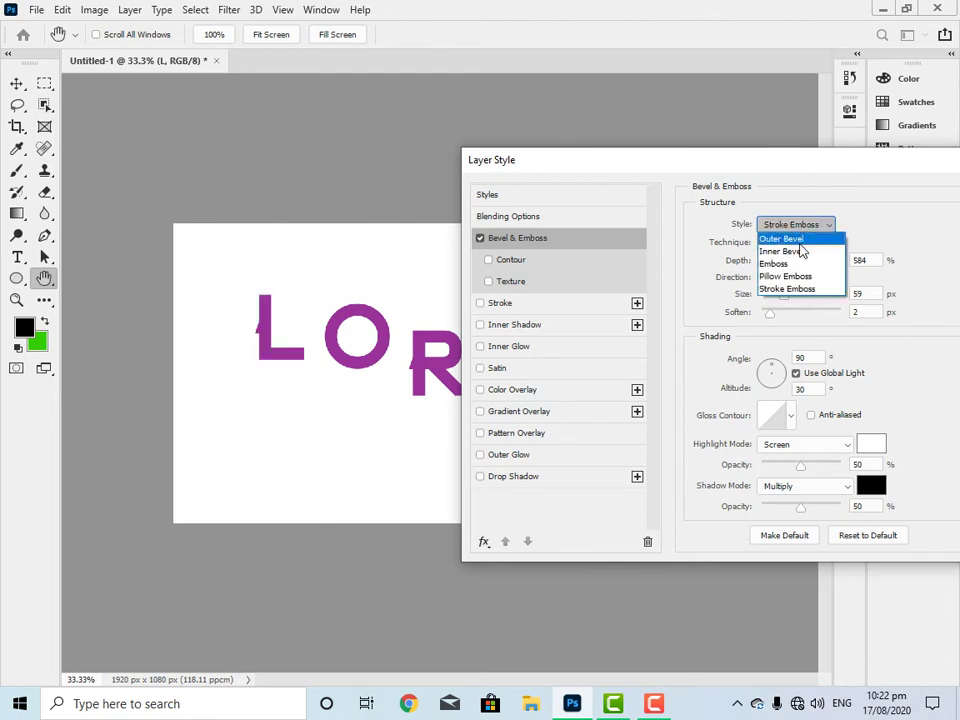
pyautogui.click(799, 251)
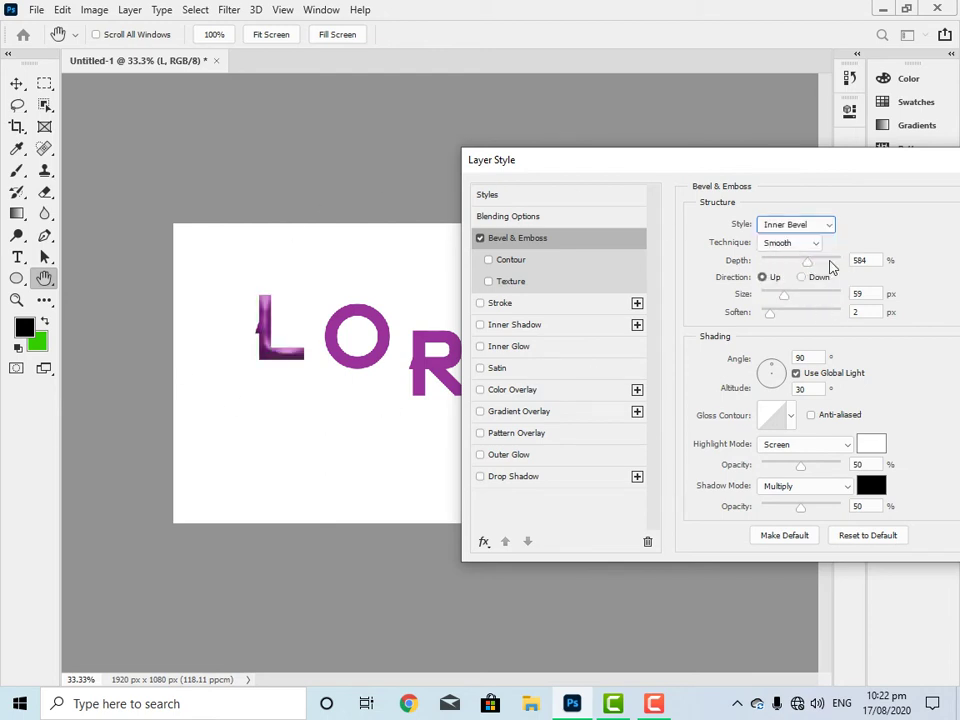
pyautogui.moveTo(808, 259)
pyautogui.mouseDown()
pyautogui.moveTo(826, 260)
pyautogui.moveTo(814, 272)
pyautogui.moveTo(752, 278)
pyautogui.moveTo(797, 276)
pyautogui.mouseUp()
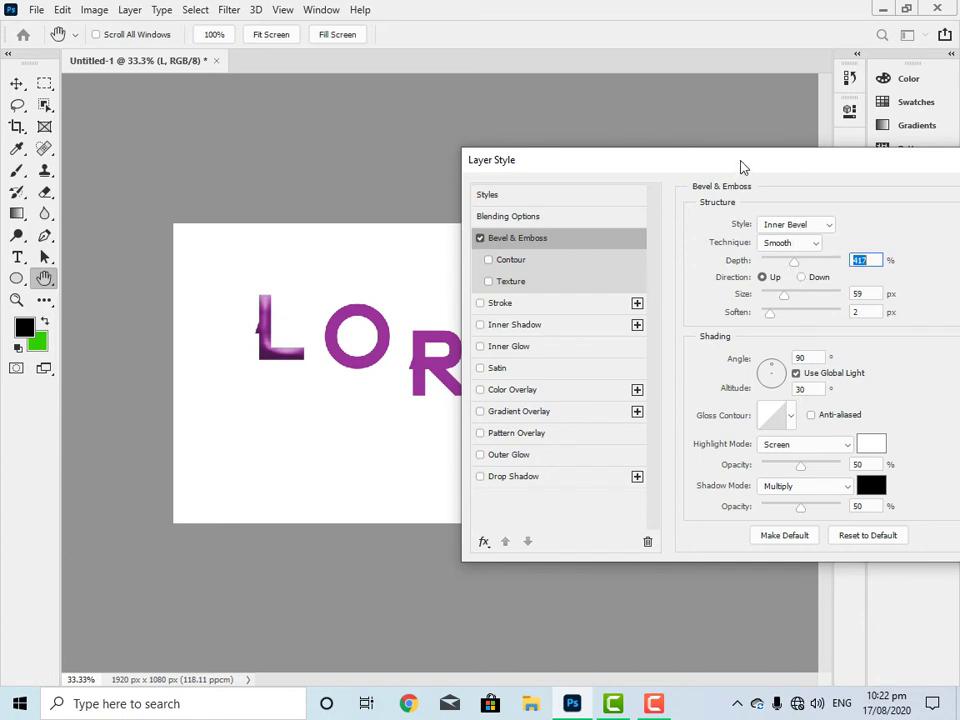
# Keep the bevel direction Up, set its shadow opacity to 0%, and apply the L's style.
pyautogui.moveTo(742, 167)
pyautogui.mouseDown()
pyautogui.moveTo(677, 146)
pyautogui.moveTo(664, 104)
pyautogui.mouseUp()
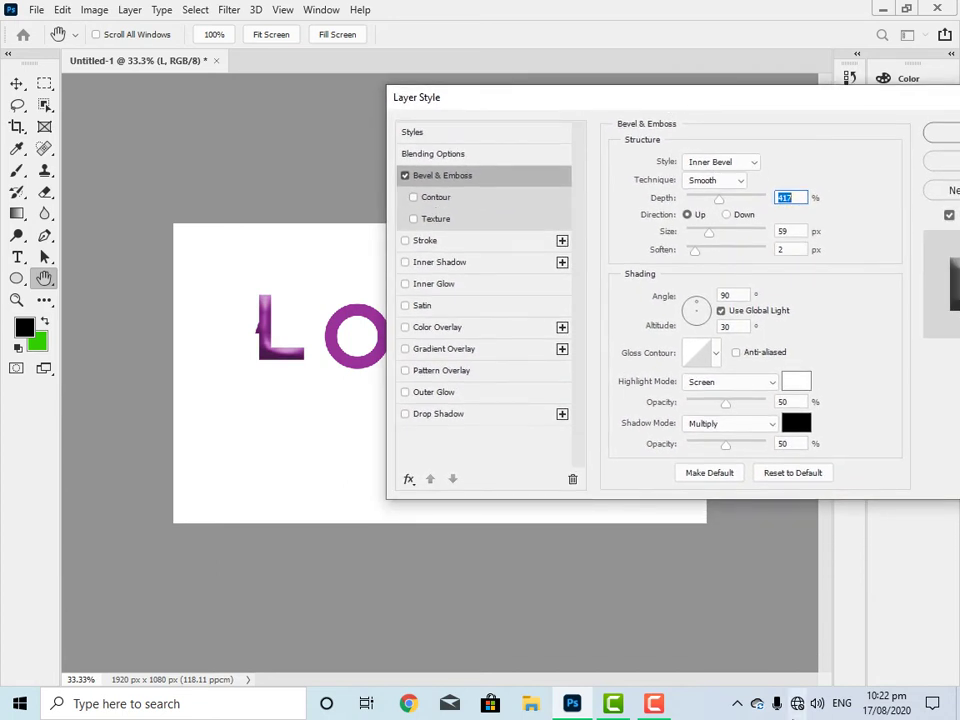
pyautogui.click(727, 215)
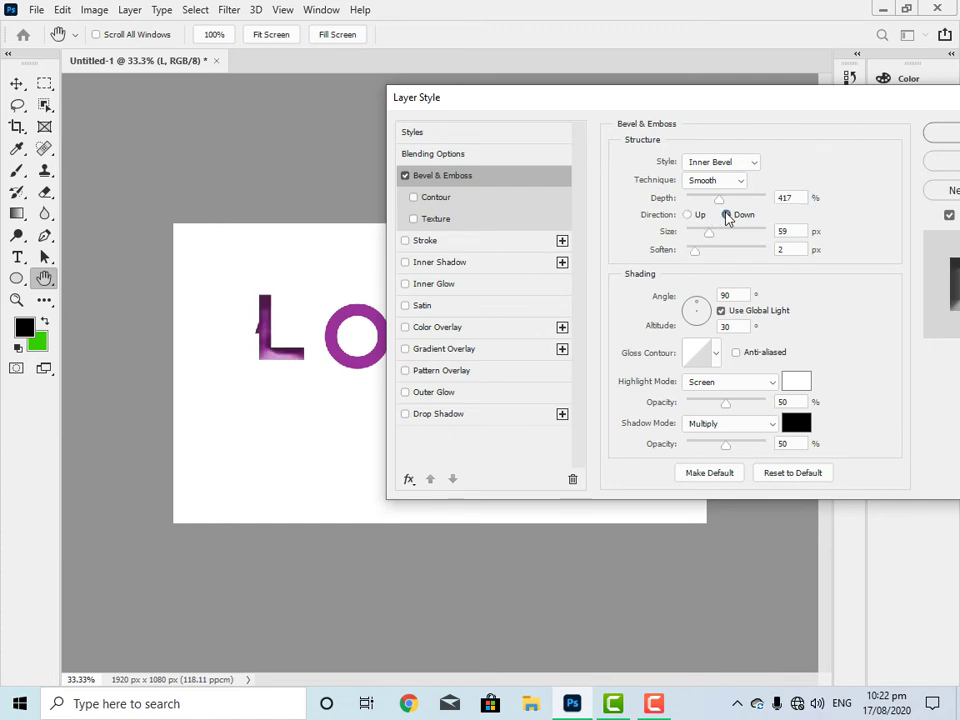
pyautogui.click(703, 214)
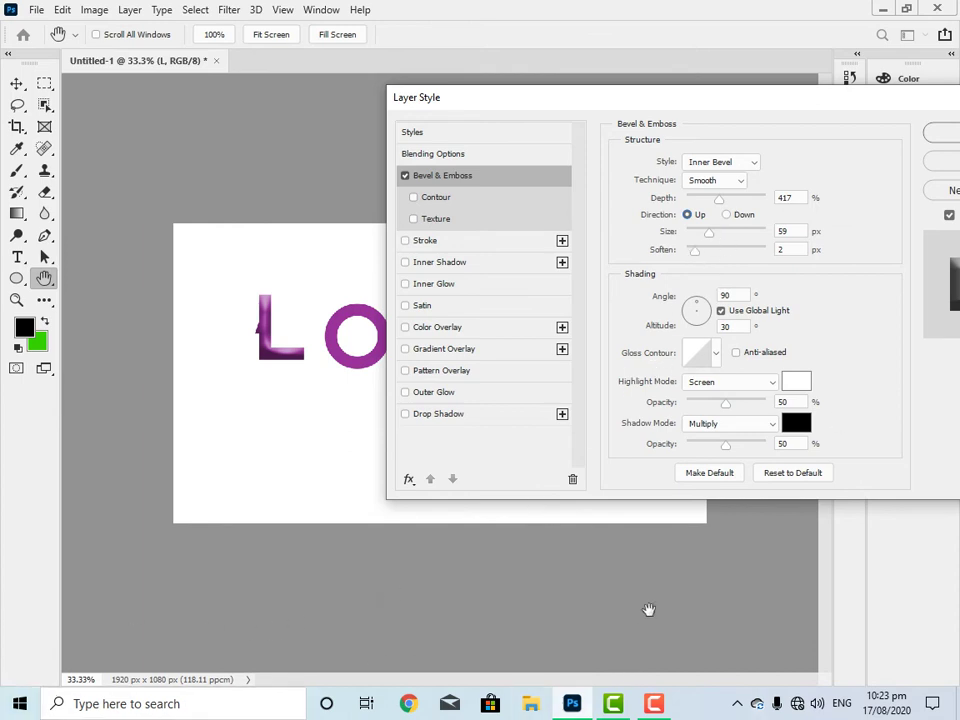
pyautogui.moveTo(727, 446)
pyautogui.mouseDown()
pyautogui.moveTo(751, 448)
pyautogui.moveTo(729, 471)
pyautogui.mouseUp()
pyautogui.moveTo(725, 450); pyautogui.dragTo(676, 466)
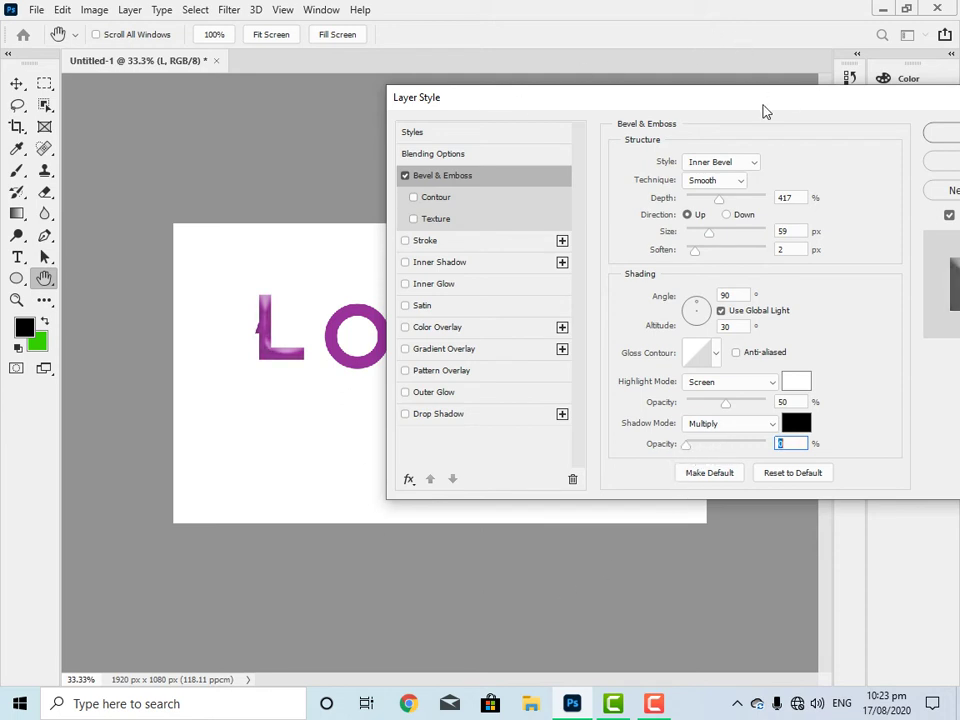
pyautogui.moveTo(761, 114)
pyautogui.mouseDown()
pyautogui.moveTo(736, 135)
pyautogui.moveTo(571, 188)
pyautogui.mouseUp()
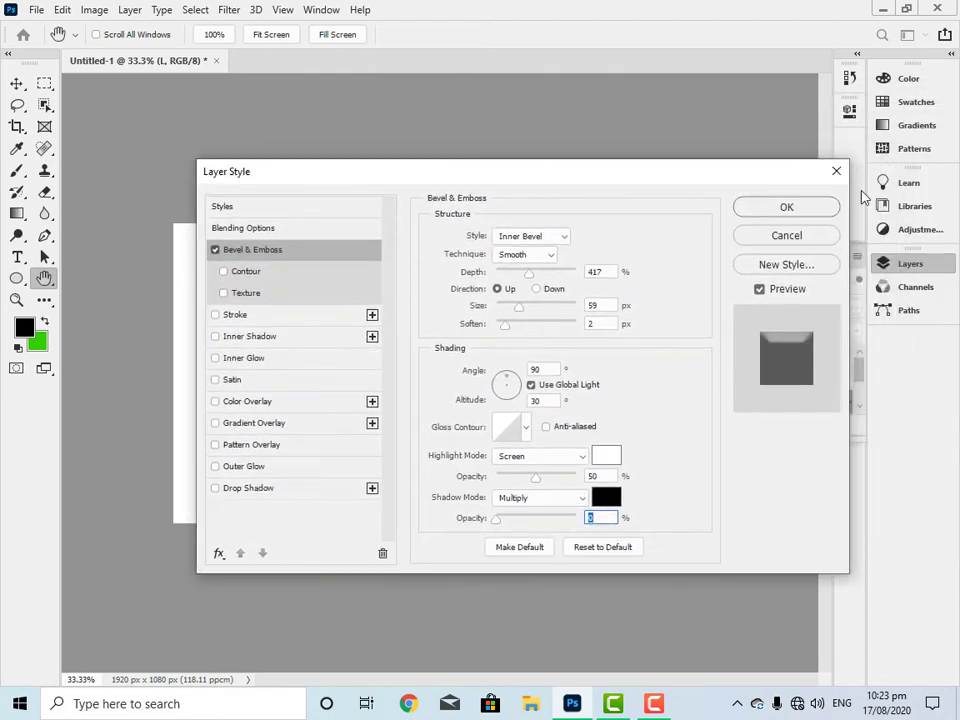
pyautogui.click(787, 209)
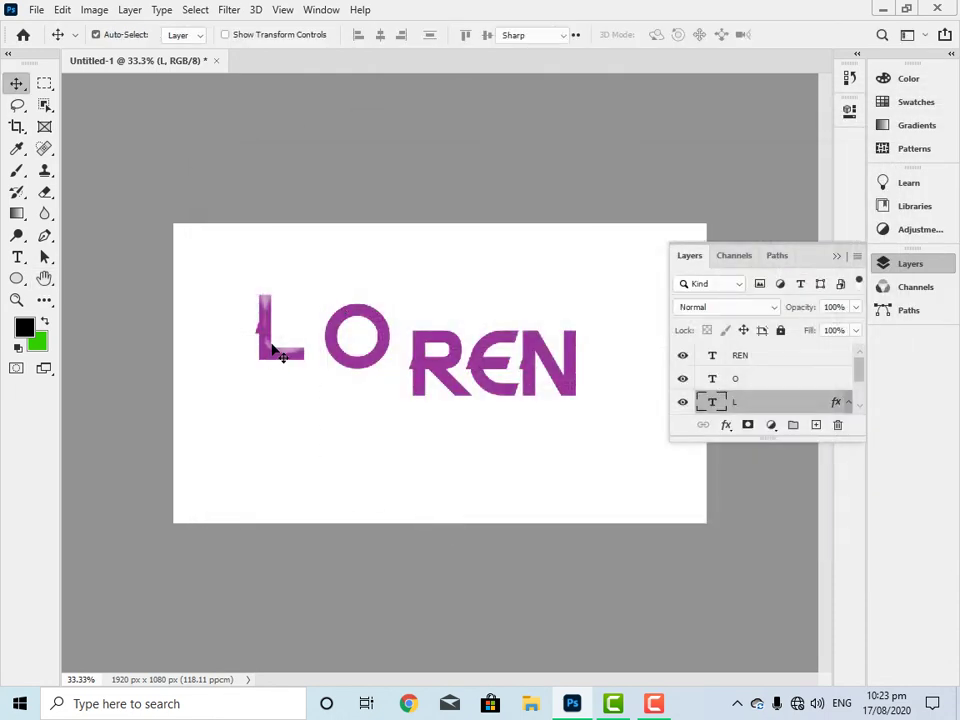
# Enter and exit editing of the L text, opening its character settings.
pyautogui.doubleClick(272, 346)
pyautogui.click(17, 83)
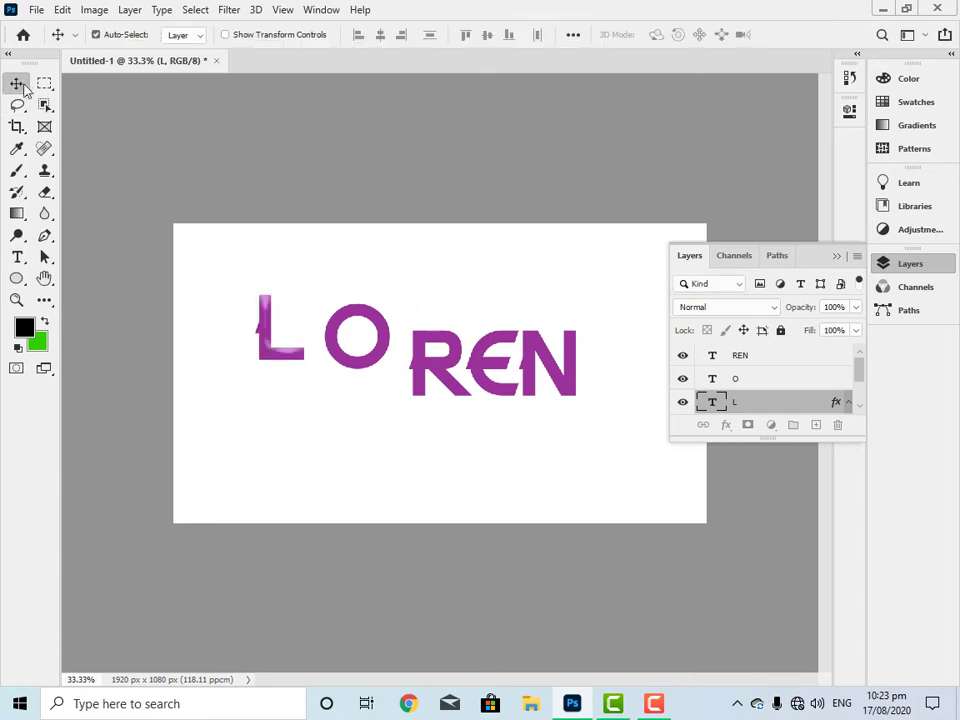
pyautogui.doubleClick(293, 358)
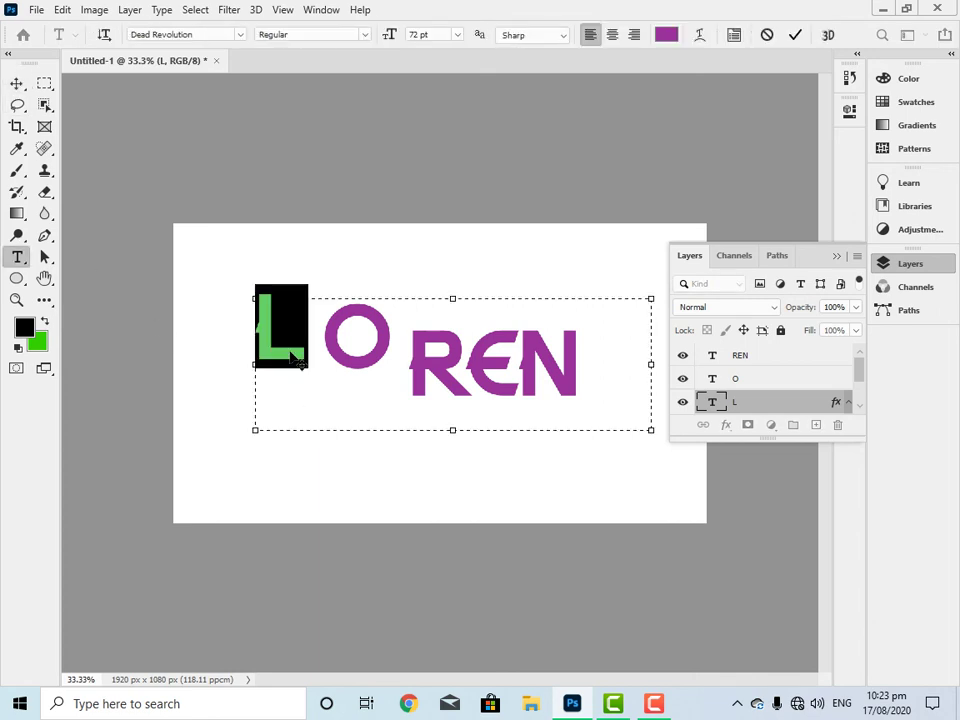
pyautogui.hotkey('ctrl', 't')
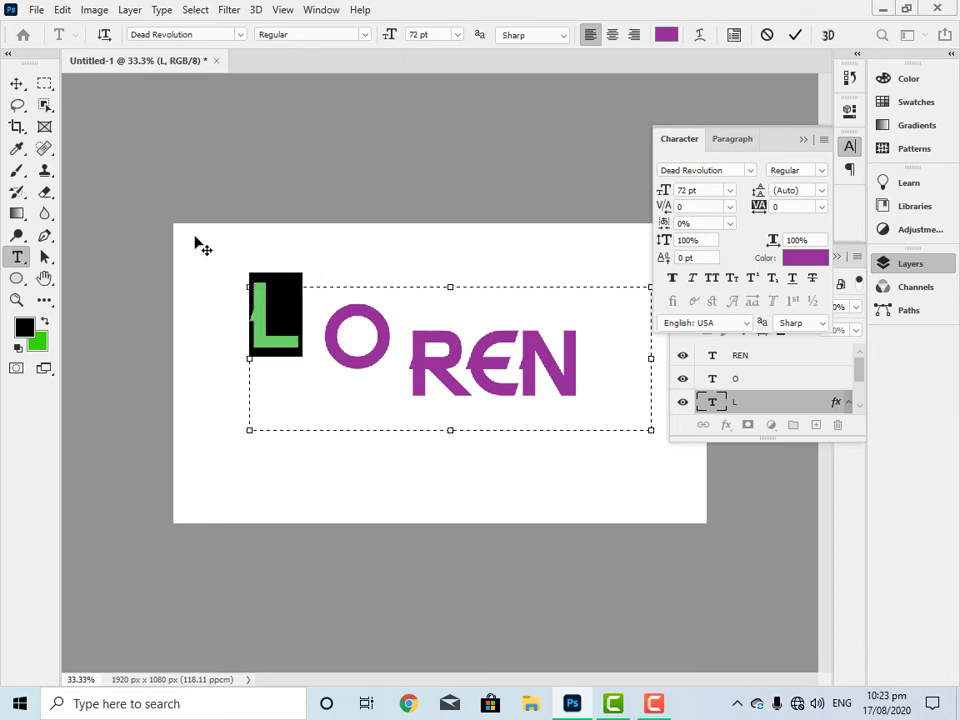
pyautogui.click(17, 83)
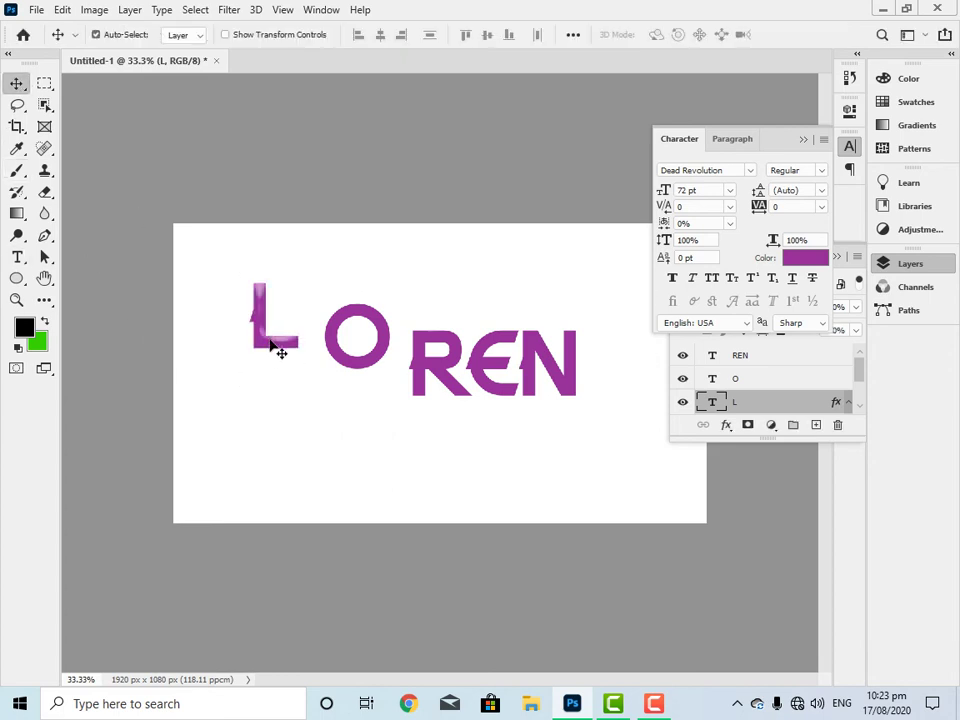
# Scale the bevelled L to about 167% (roughly 120 pt) at the word's start.
pyautogui.hotkey('ctrl', 't')
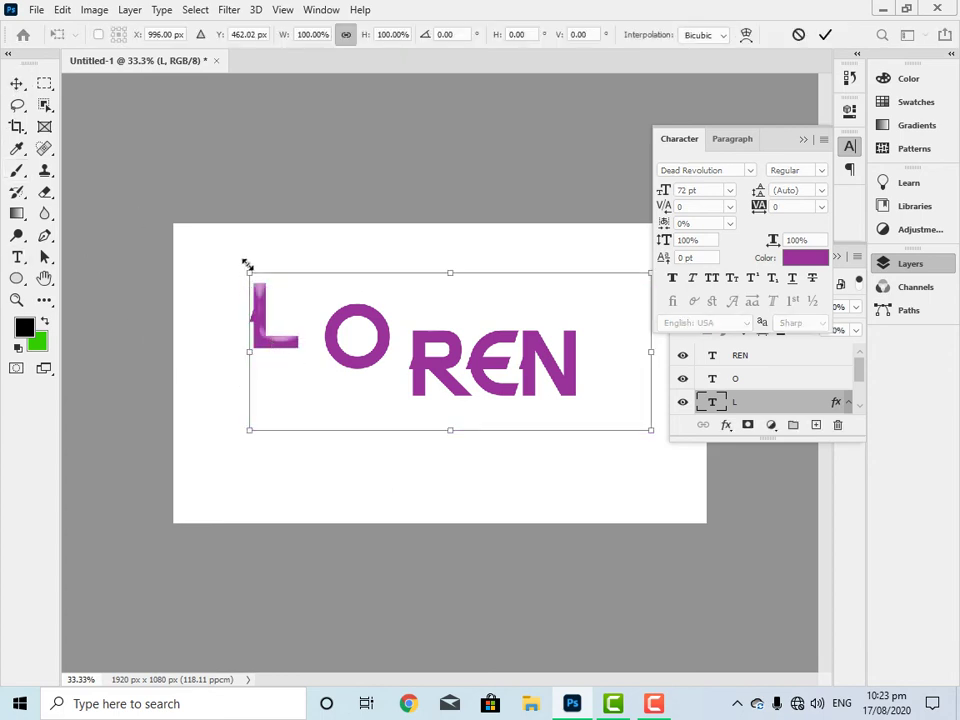
pyautogui.moveTo(243, 275); pyautogui.dragTo(47, 195)
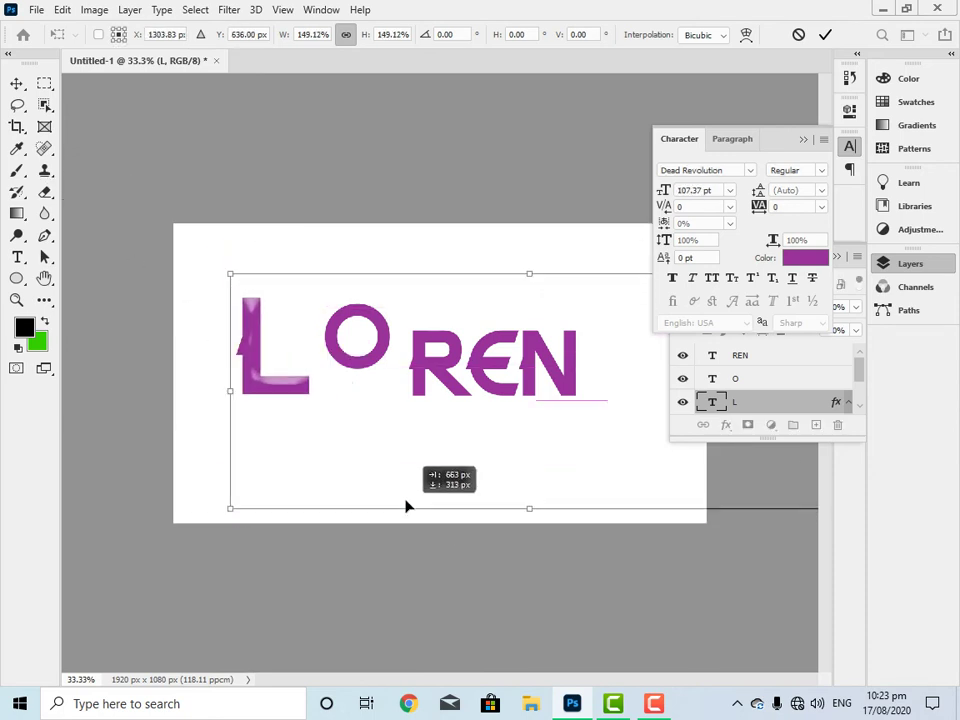
pyautogui.moveTo(230, 434); pyautogui.dragTo(397, 504)
pyautogui.moveTo(221, 271)
pyautogui.mouseDown()
pyautogui.moveTo(224, 291)
pyautogui.moveTo(205, 258)
pyautogui.mouseUp()
pyautogui.moveTo(240, 381); pyautogui.dragTo(259, 386)
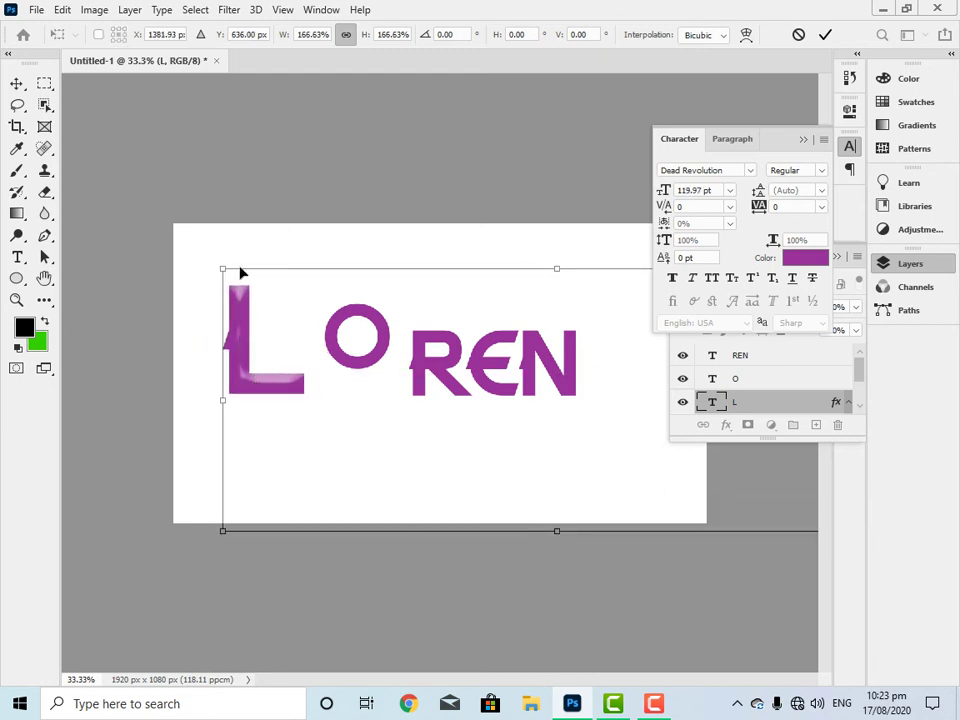
pyautogui.click(17, 83)
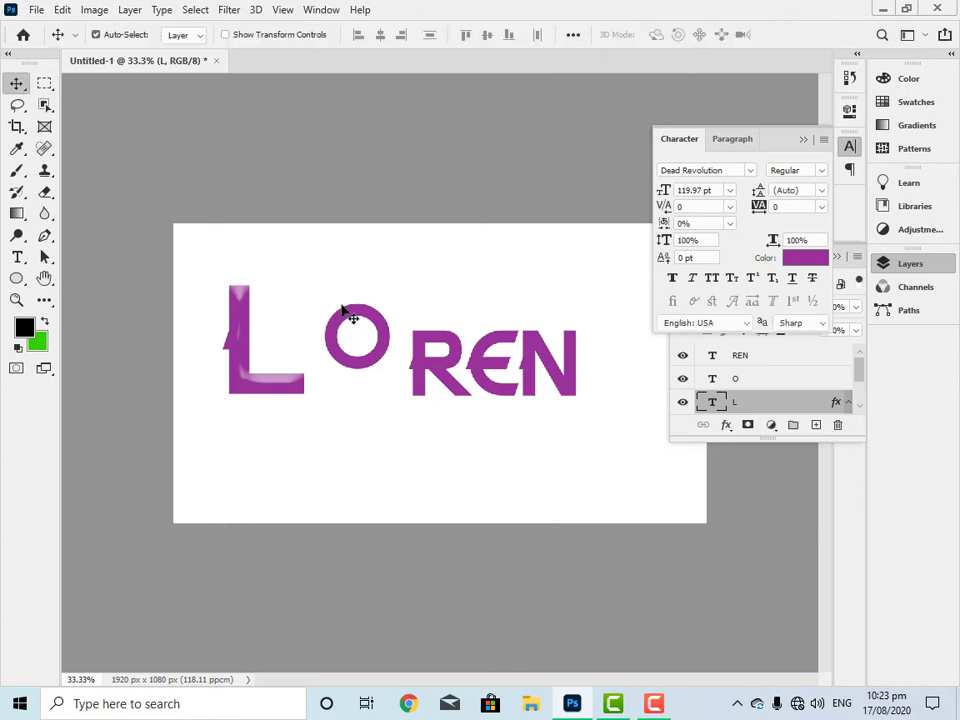
pyautogui.click(343, 336)
# Move the O left beside the L and select the L layer.
pyautogui.moveTo(343, 336); pyautogui.dragTo(311, 334)
pyautogui.doubleClick(311, 334)
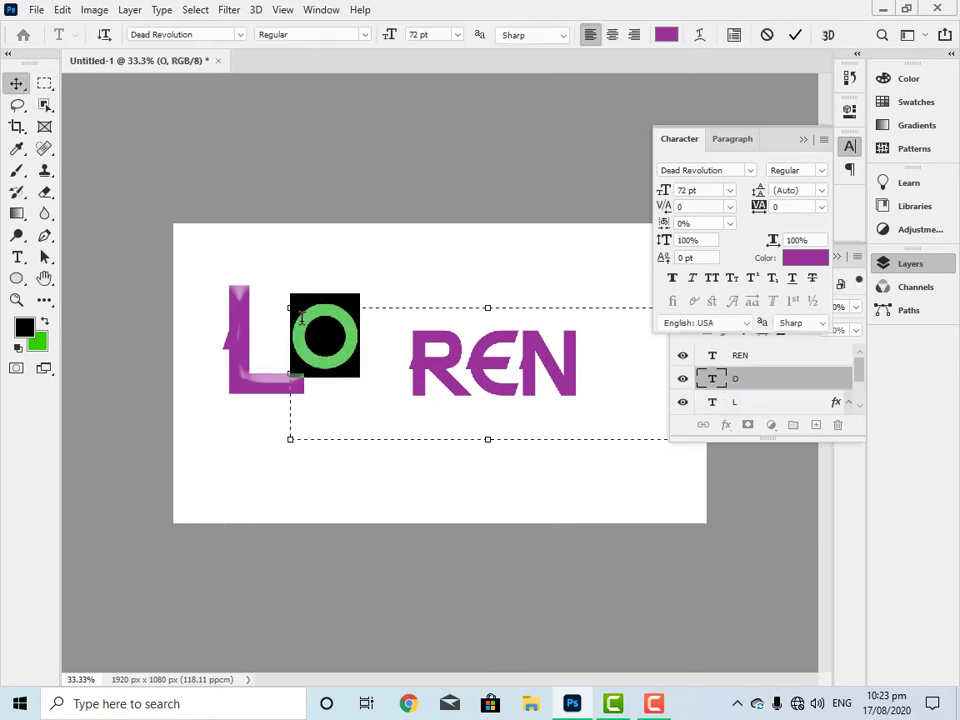
pyautogui.click(804, 139)
pyautogui.click(771, 403)
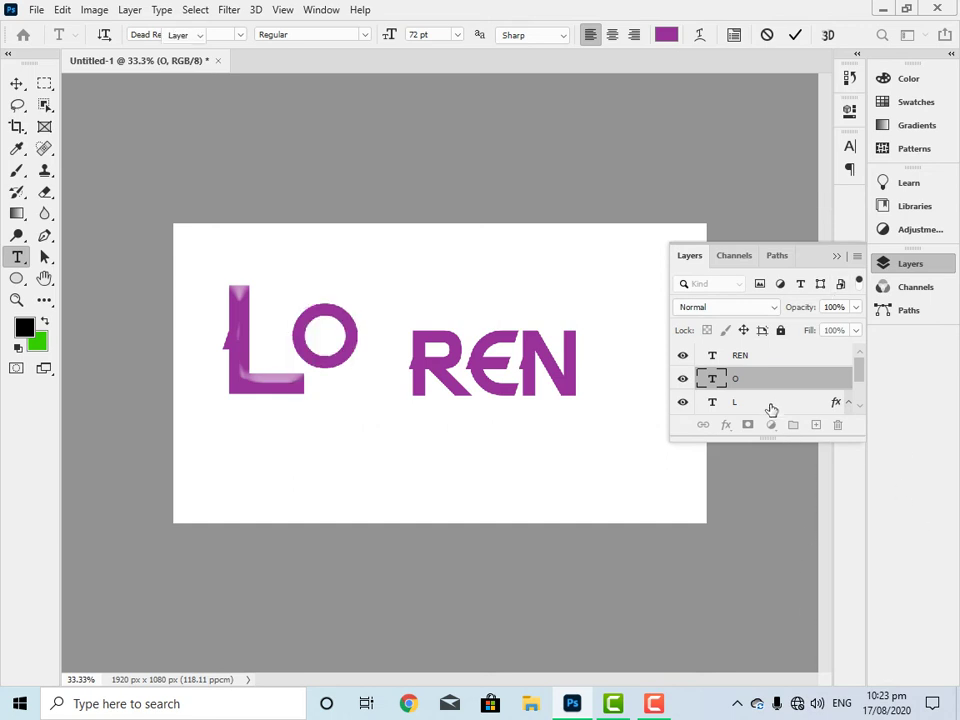
pyautogui.press('v')
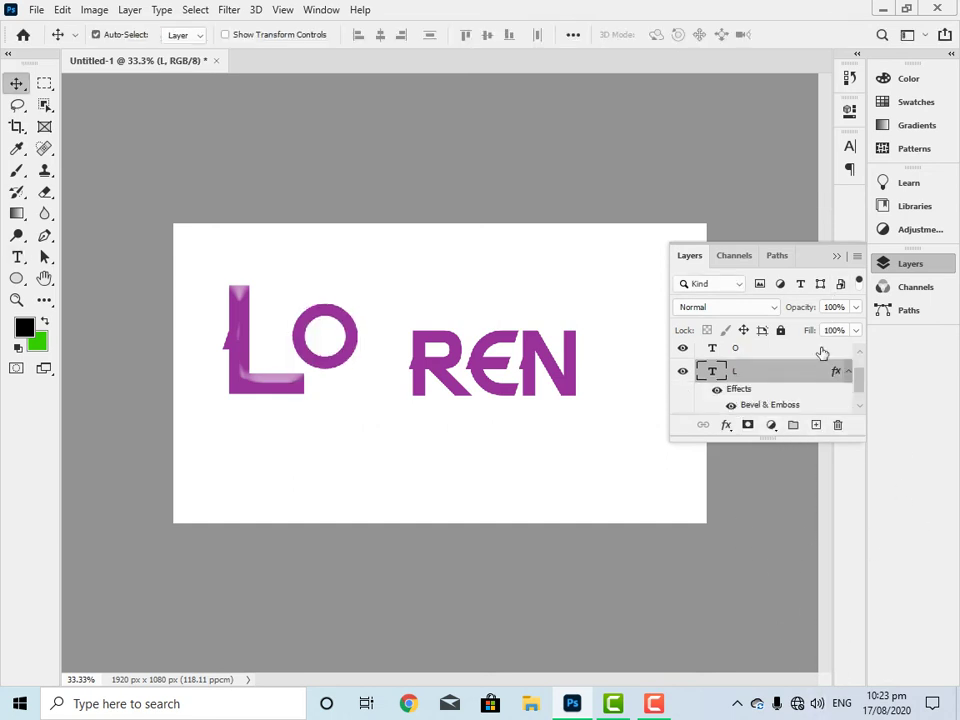
# Copy the L's Bevel & Emboss layer style and paste it onto the O layer.
pyautogui.rightClick(806, 372)
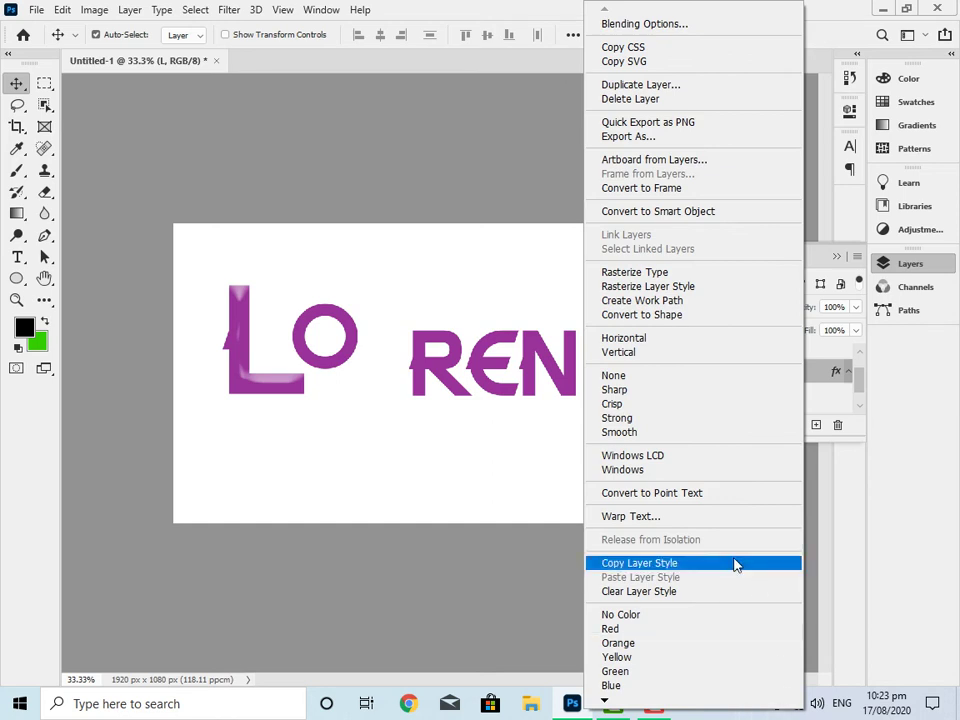
pyautogui.click(735, 566)
pyautogui.click(352, 352)
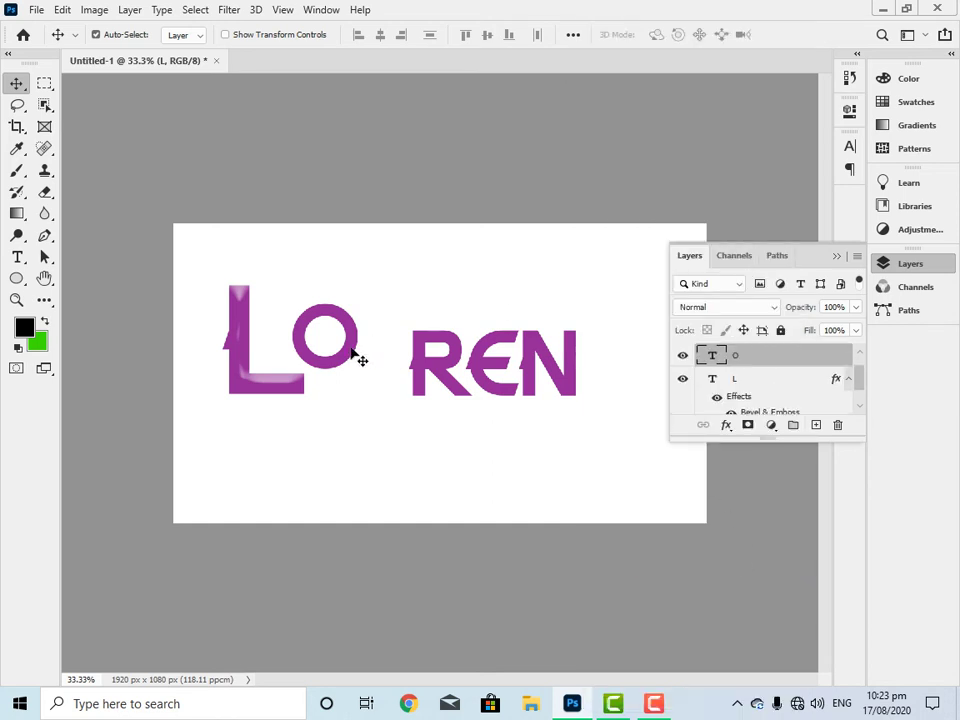
pyautogui.rightClick(818, 363)
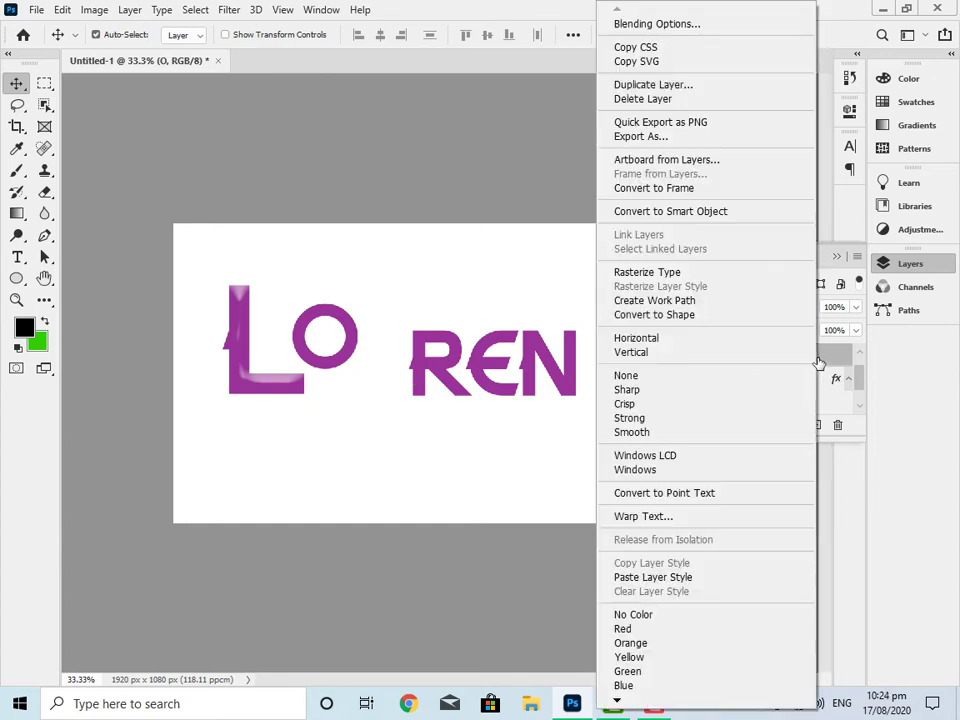
pyautogui.click(684, 580)
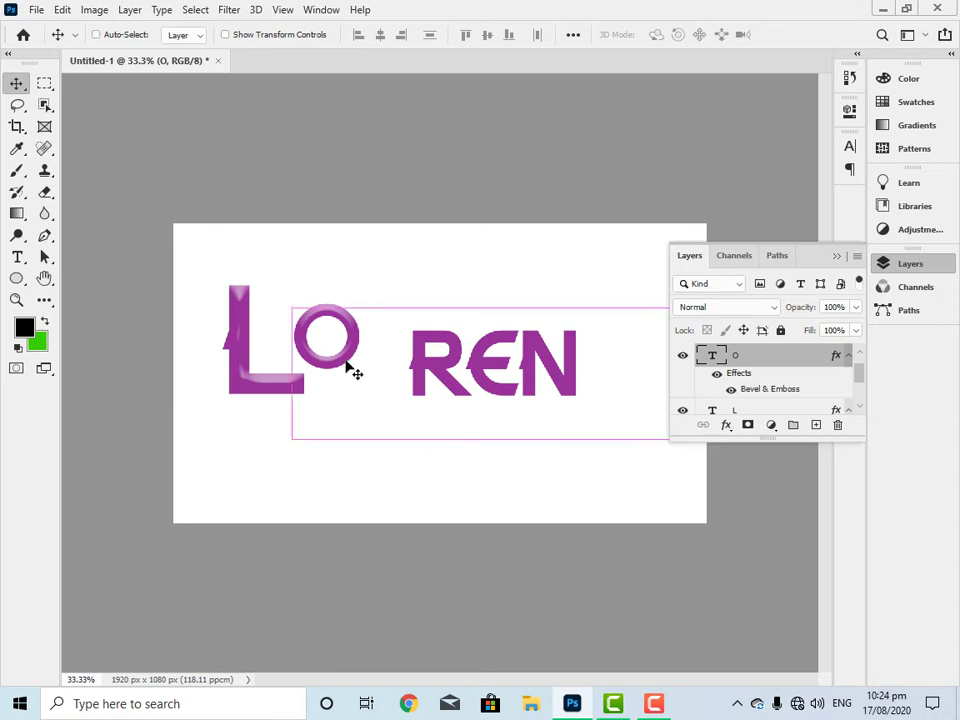
# Scale the bevelled O up to about 144% and set it snug against the L.
pyautogui.hotkey('ctrl', 't')
pyautogui.moveTo(293, 295); pyautogui.dragTo(210, 215)
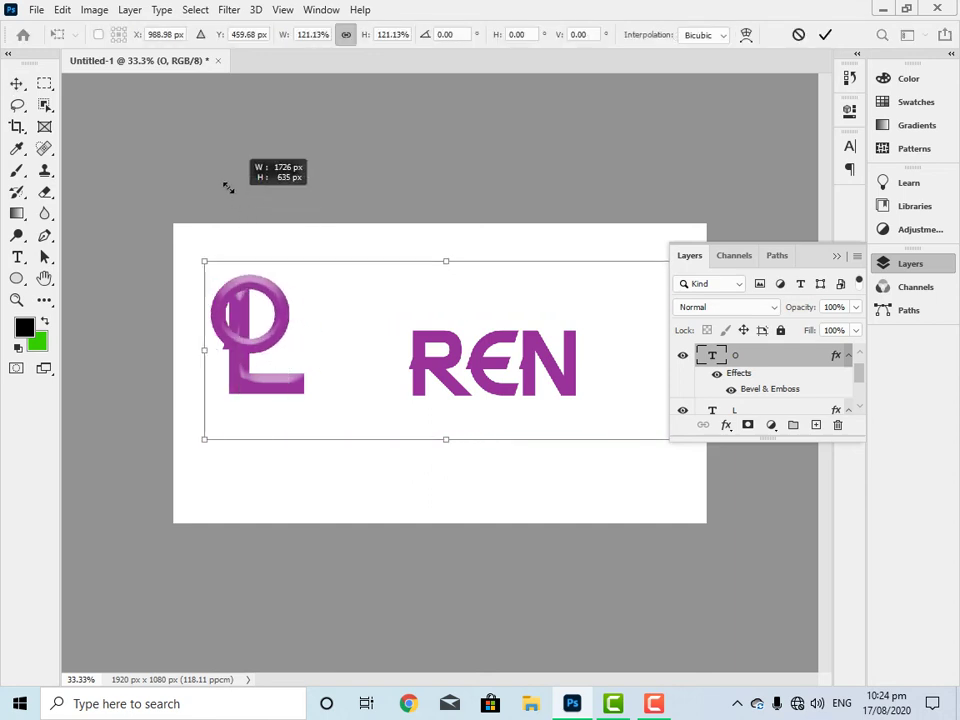
pyautogui.moveTo(280, 335); pyautogui.dragTo(381, 388)
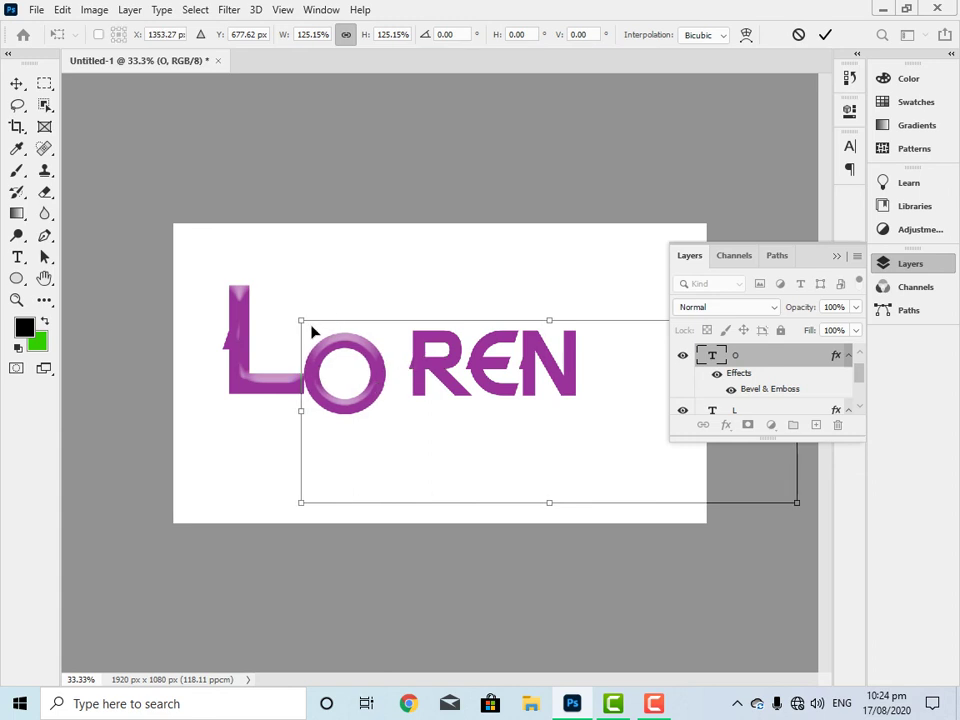
pyautogui.moveTo(297, 317); pyautogui.dragTo(225, 270)
pyautogui.moveTo(326, 388)
pyautogui.mouseDown()
pyautogui.moveTo(366, 331)
pyautogui.moveTo(372, 343)
pyautogui.mouseUp()
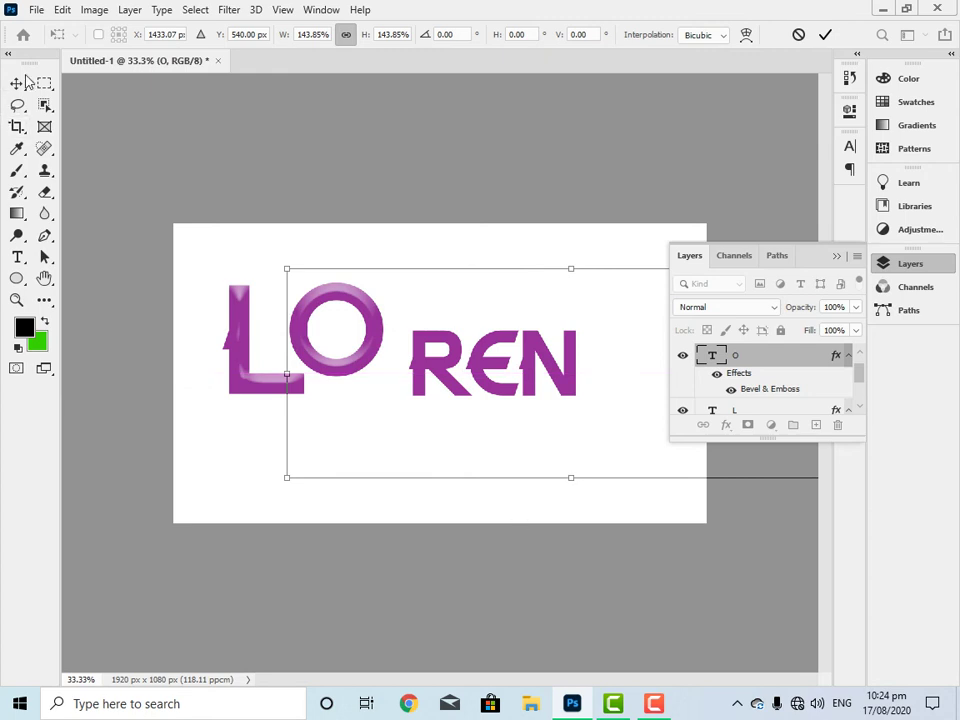
pyautogui.press('Return')
pyautogui.click(480, 378)
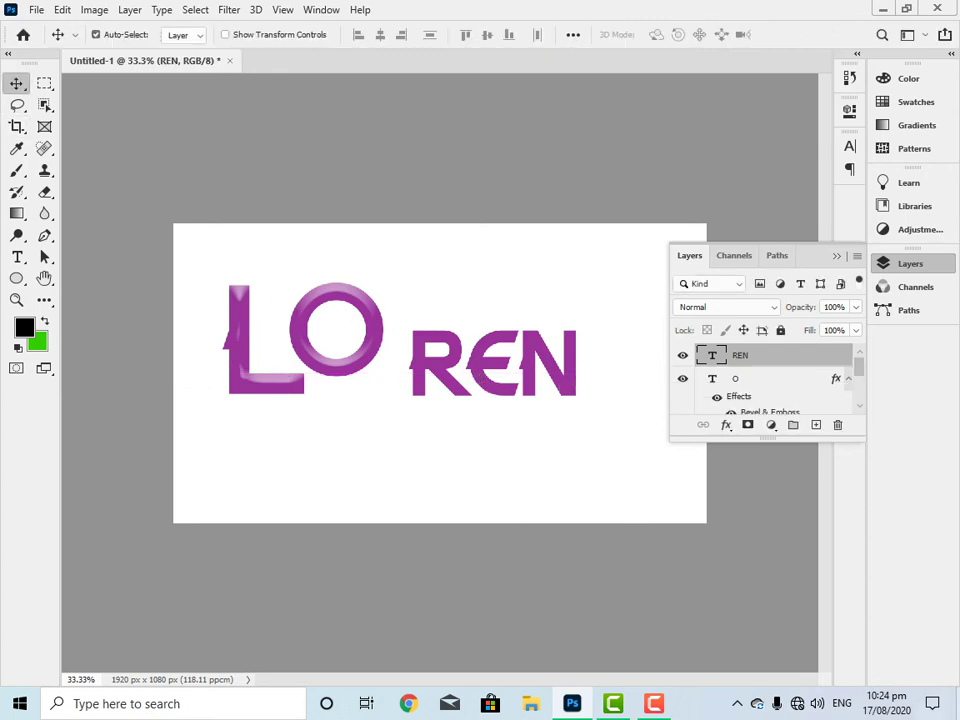
# Paste the Bevel & Emboss layer style onto the REN layer.
pyautogui.rightClick(830, 365)
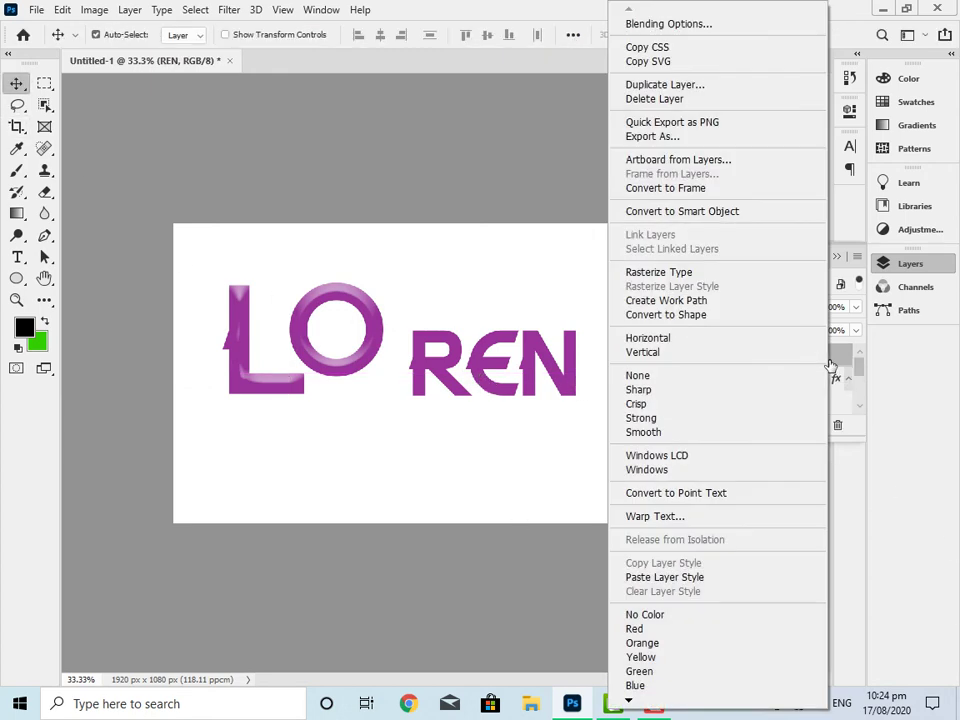
pyautogui.click(665, 577)
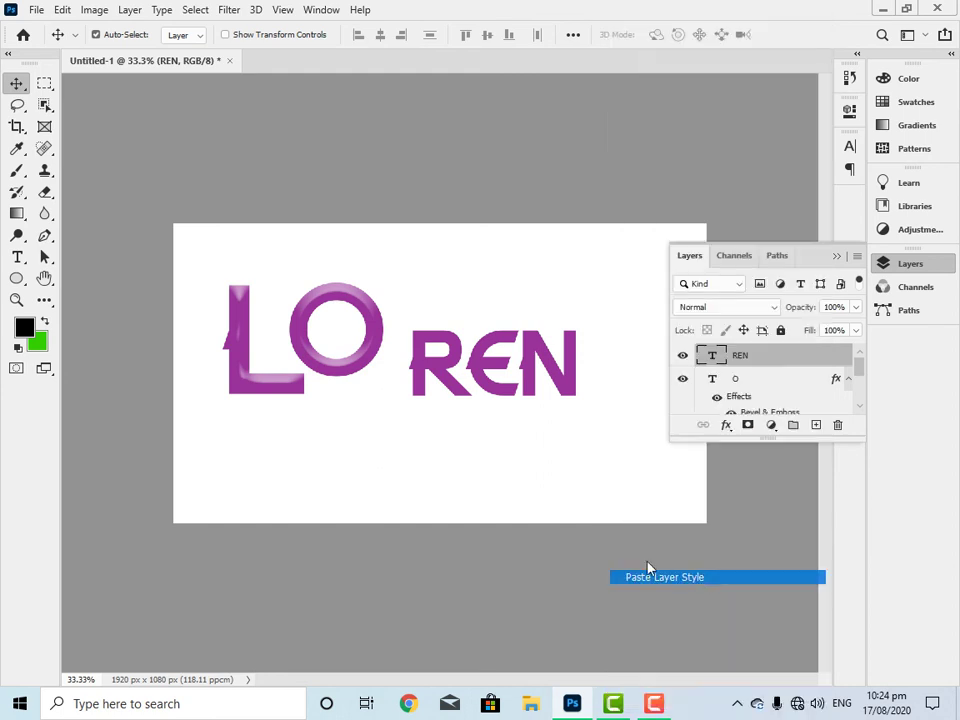
pyautogui.click(413, 452)
# Move REN up and left so it sits directly after LO.
pyautogui.moveTo(519, 362)
pyautogui.mouseDown()
pyautogui.moveTo(503, 367)
pyautogui.moveTo(511, 369)
pyautogui.mouseUp()
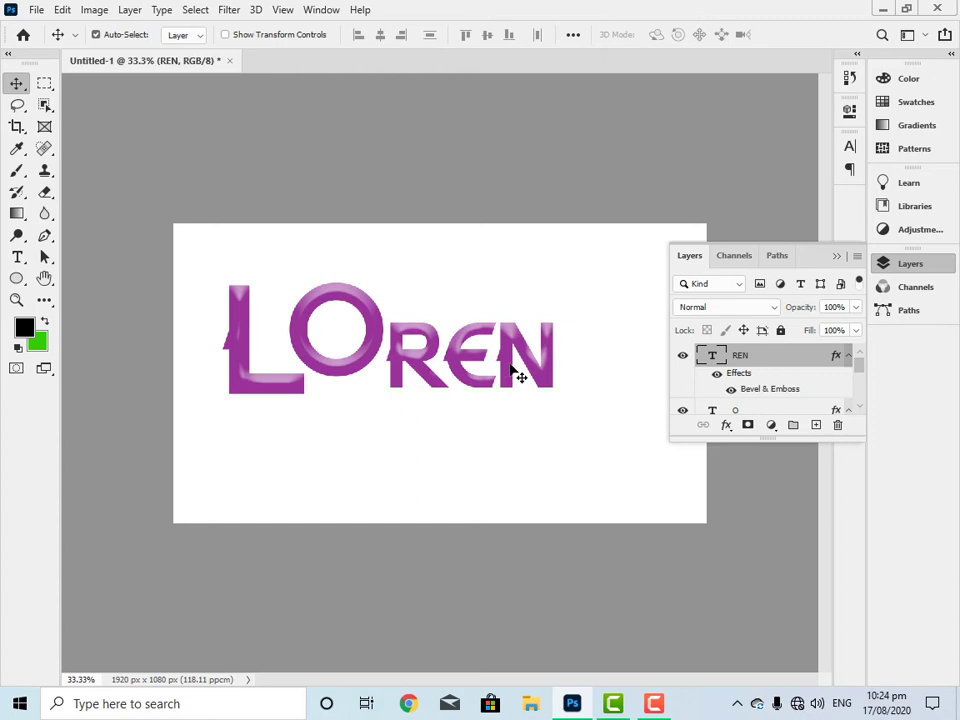
pyautogui.doubleClick(519, 372)
pyautogui.click(320, 234)
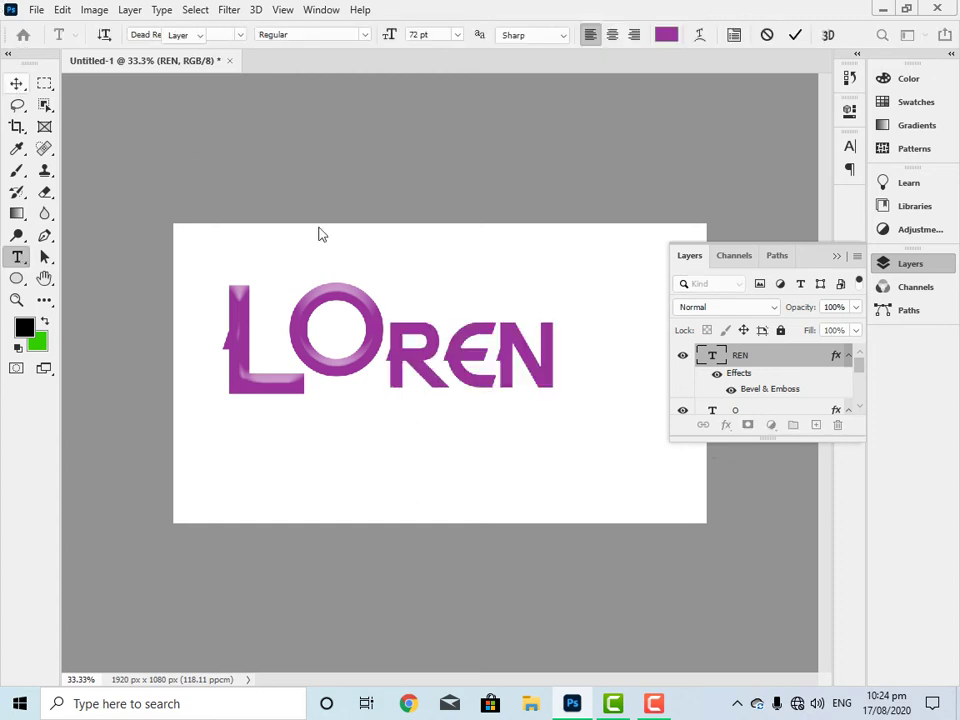
# Enlarge REN to about 147% and place it level beside LO.
pyautogui.press('v')
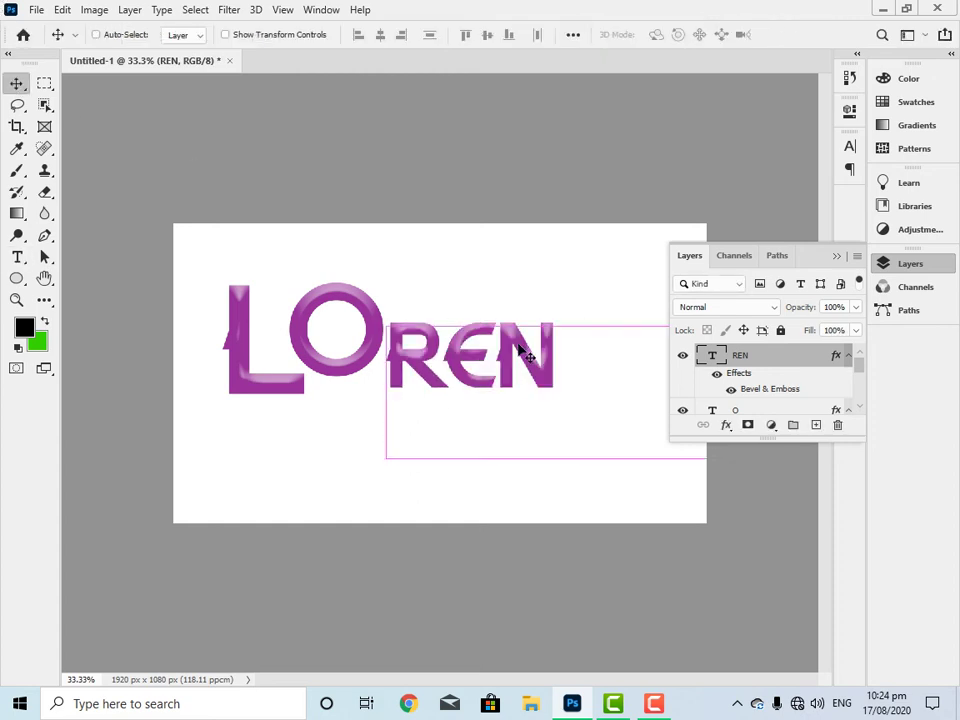
pyautogui.hotkey('ctrl', 't')
pyautogui.moveTo(386, 312); pyautogui.dragTo(236, 156)
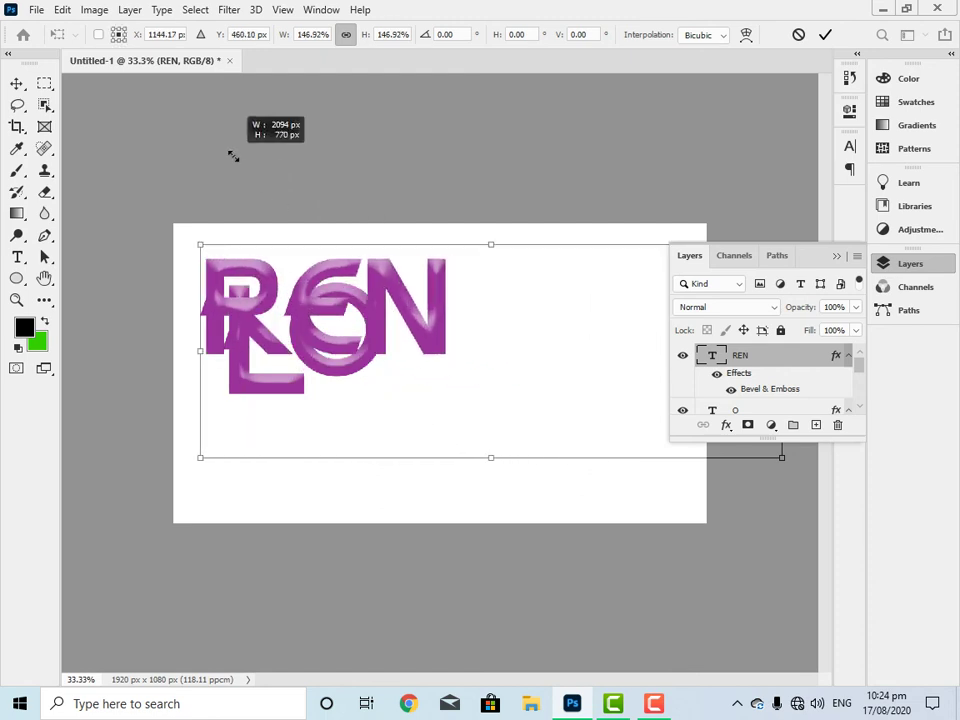
pyautogui.moveTo(407, 321)
pyautogui.mouseDown()
pyautogui.moveTo(588, 368)
pyautogui.moveTo(589, 381)
pyautogui.moveTo(600, 349)
pyautogui.moveTo(596, 358)
pyautogui.mouseUp()
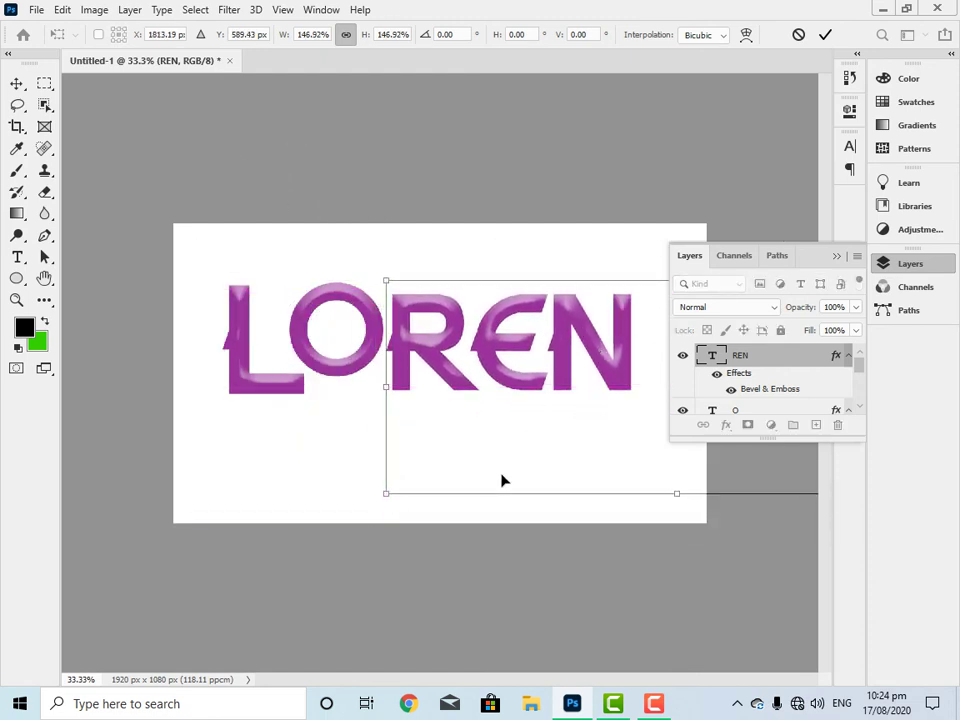
pyautogui.click(167, 272)
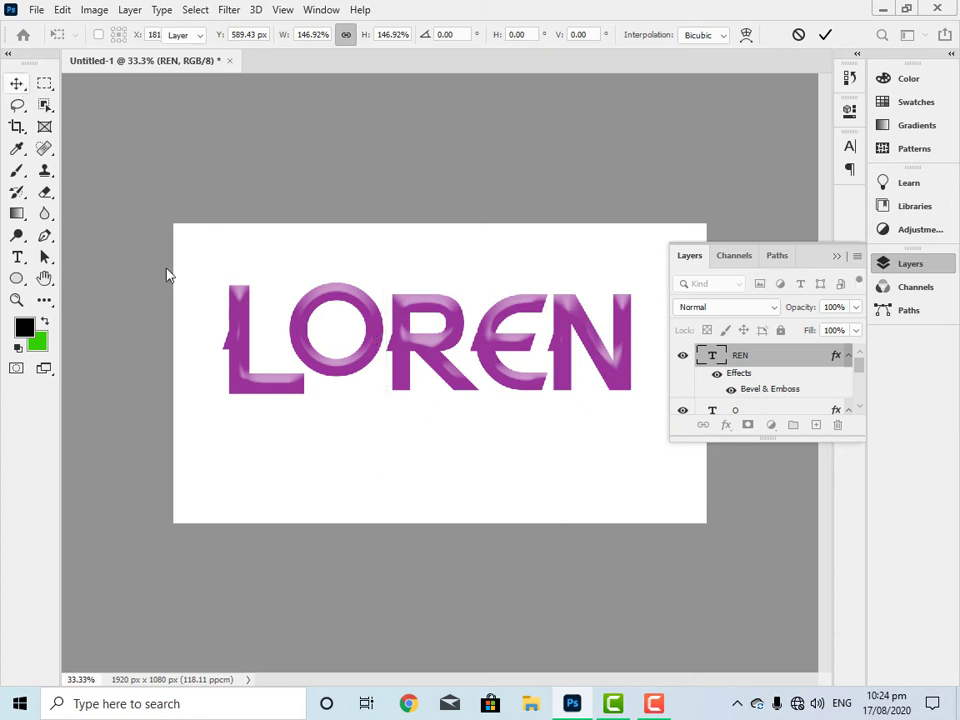
pyautogui.click(354, 377)
pyautogui.click(355, 365)
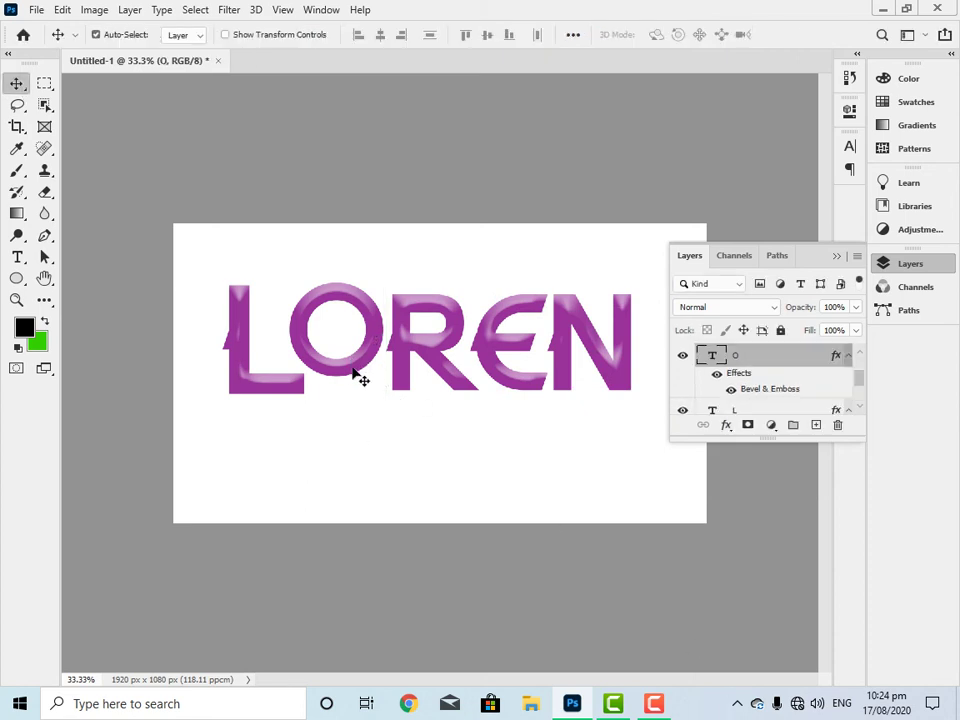
# Duplicate the O, shrink the copy to about 67%, and nest it inside the original O.
pyautogui.moveTo(348, 369); pyautogui.dragTo(372, 498)
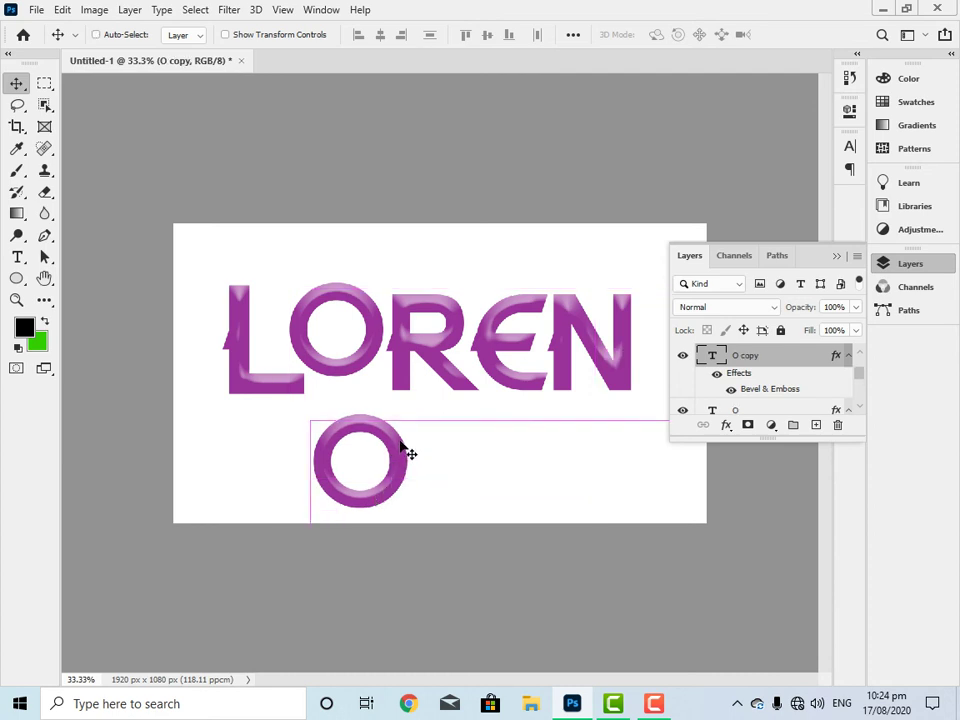
pyautogui.hotkey('ctrl', 't')
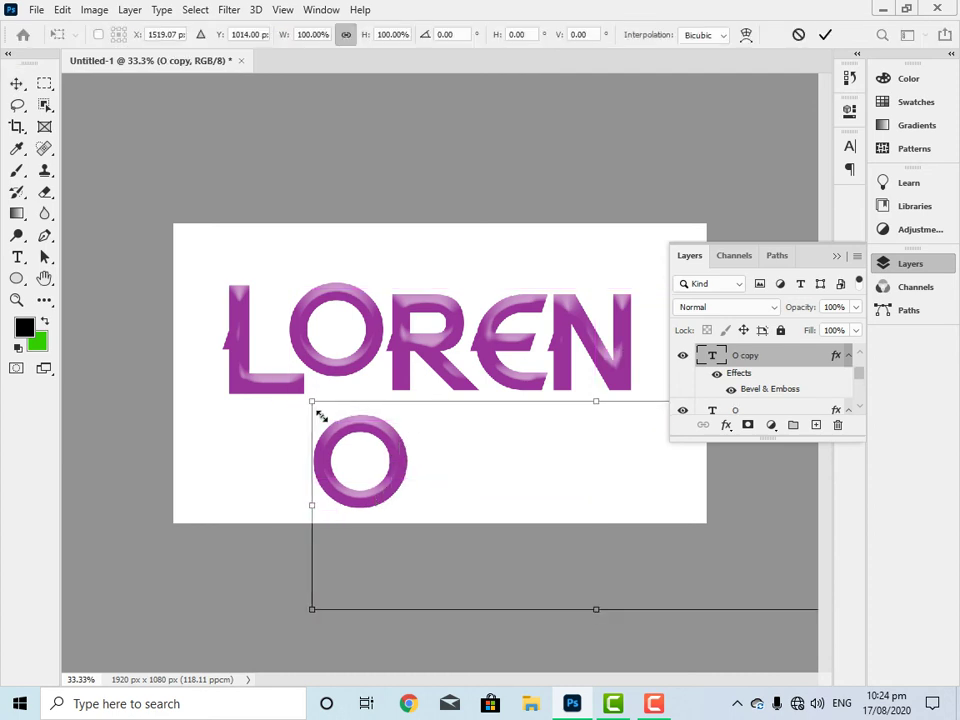
pyautogui.moveTo(306, 398); pyautogui.dragTo(499, 467)
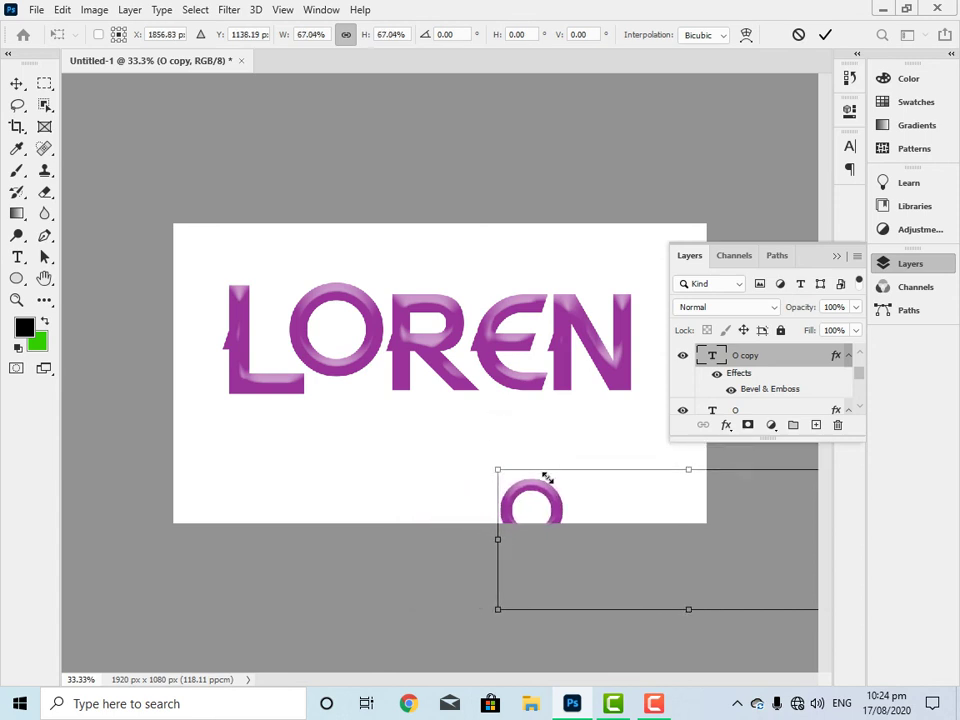
pyautogui.moveTo(551, 496); pyautogui.dragTo(360, 321)
pyautogui.press('Return')
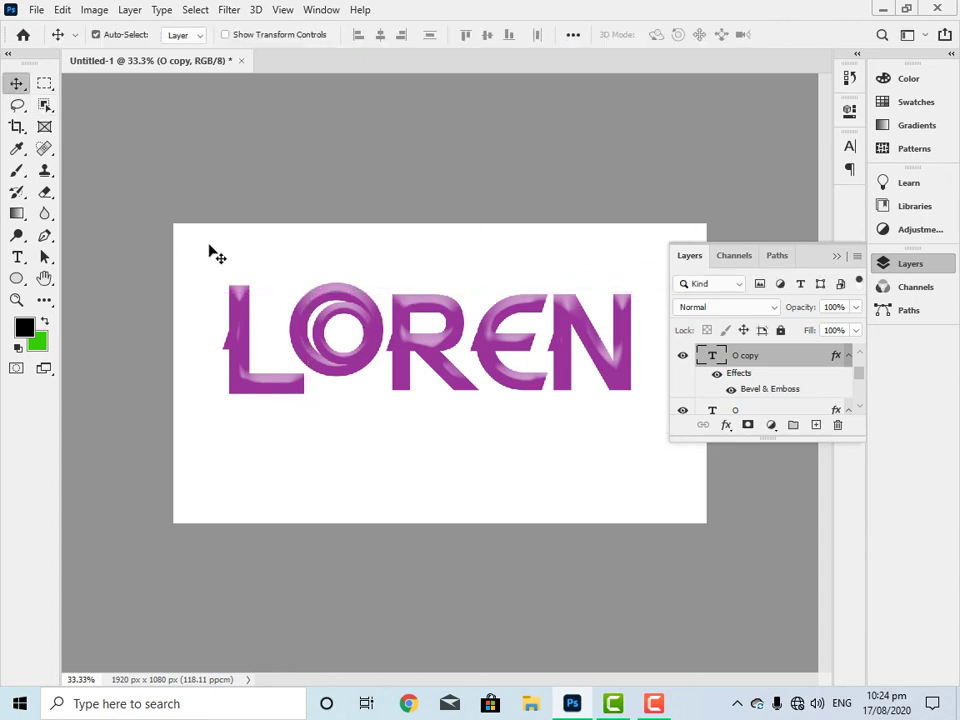
pyautogui.click(212, 254)
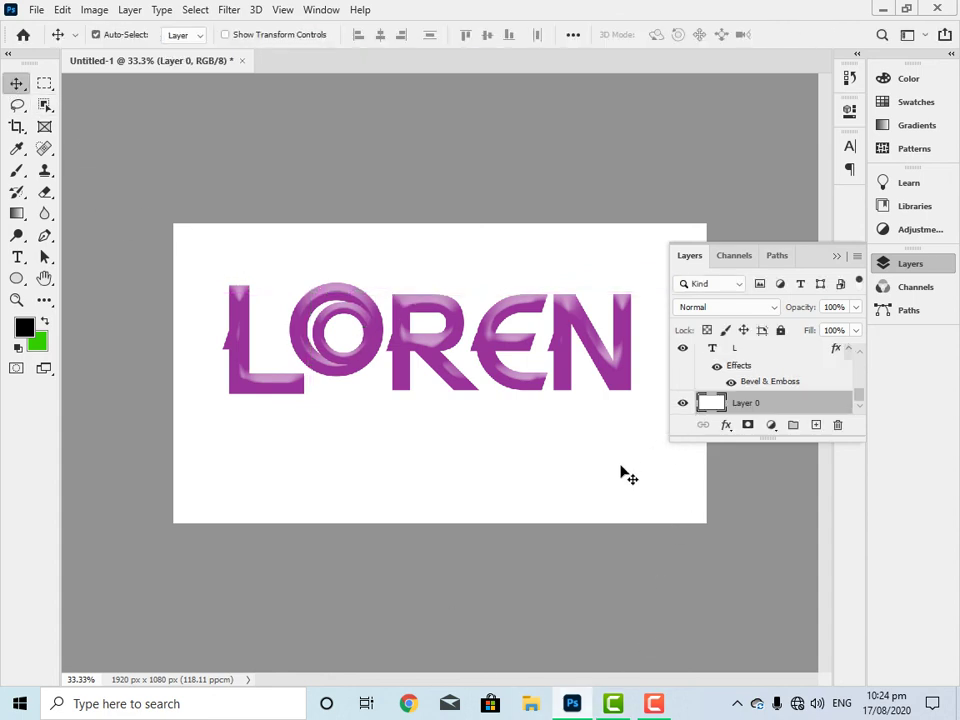
pyautogui.click(370, 348)
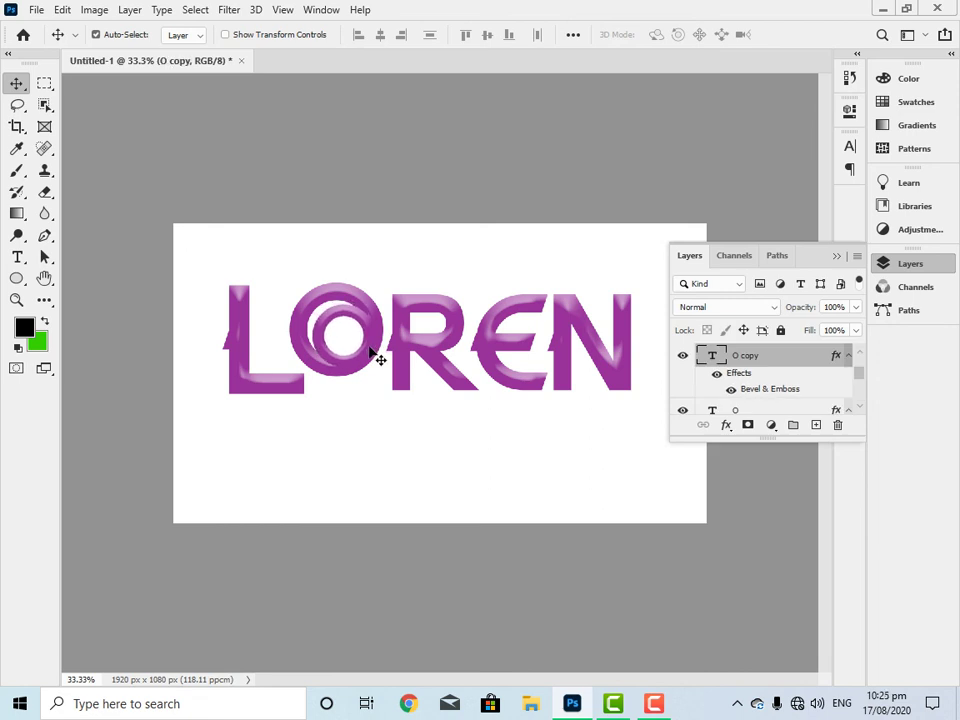
pyautogui.click(838, 257)
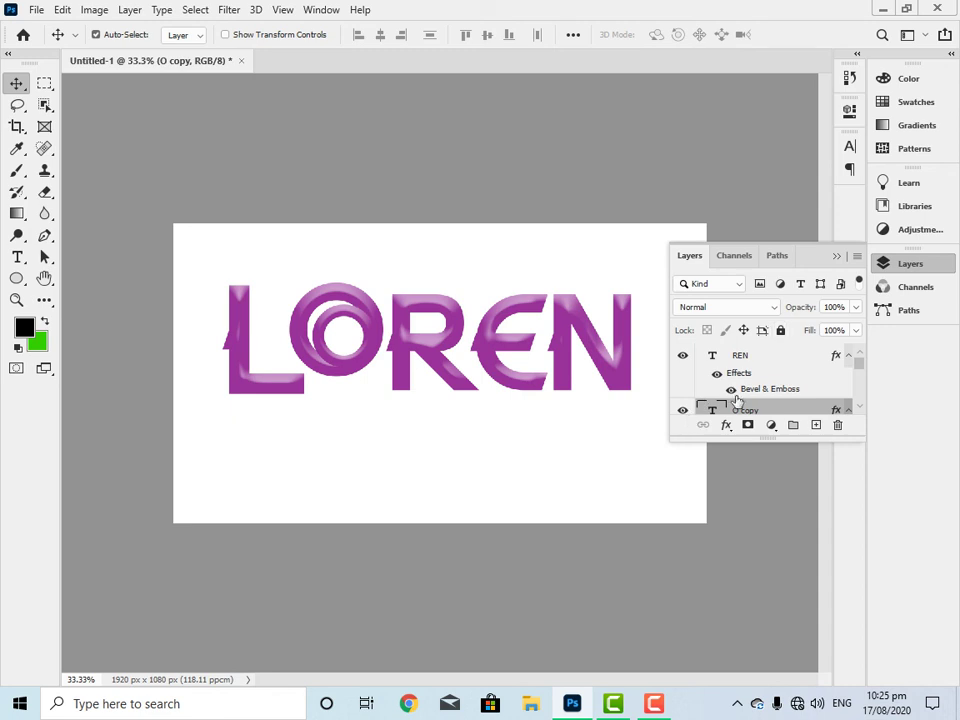
pyautogui.moveTo(728, 400); pyautogui.dragTo(778, 357)
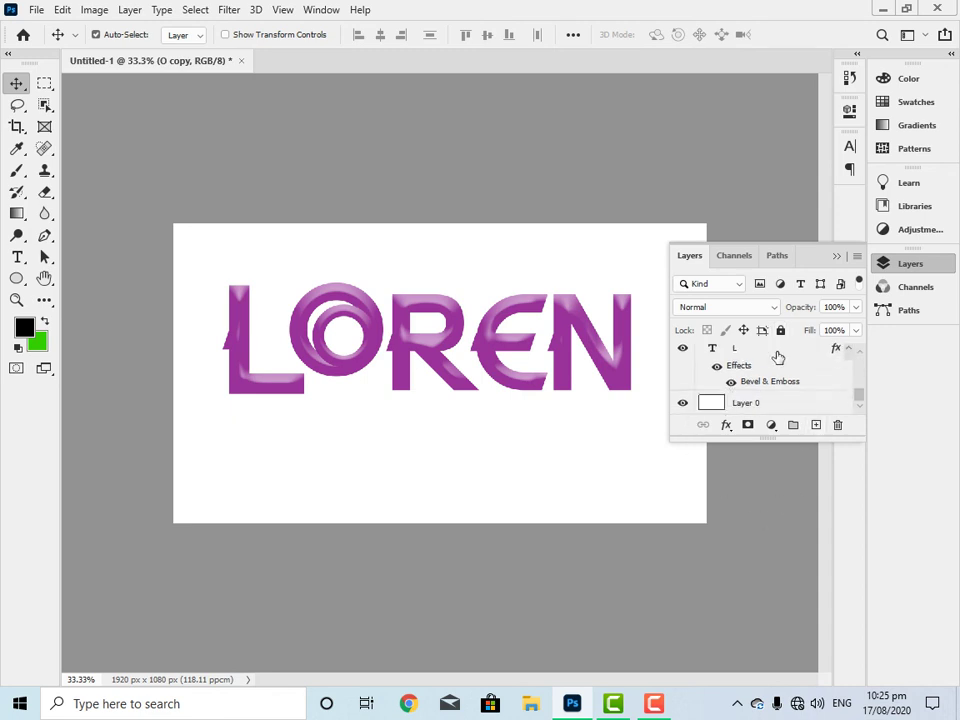
pyautogui.click(727, 428)
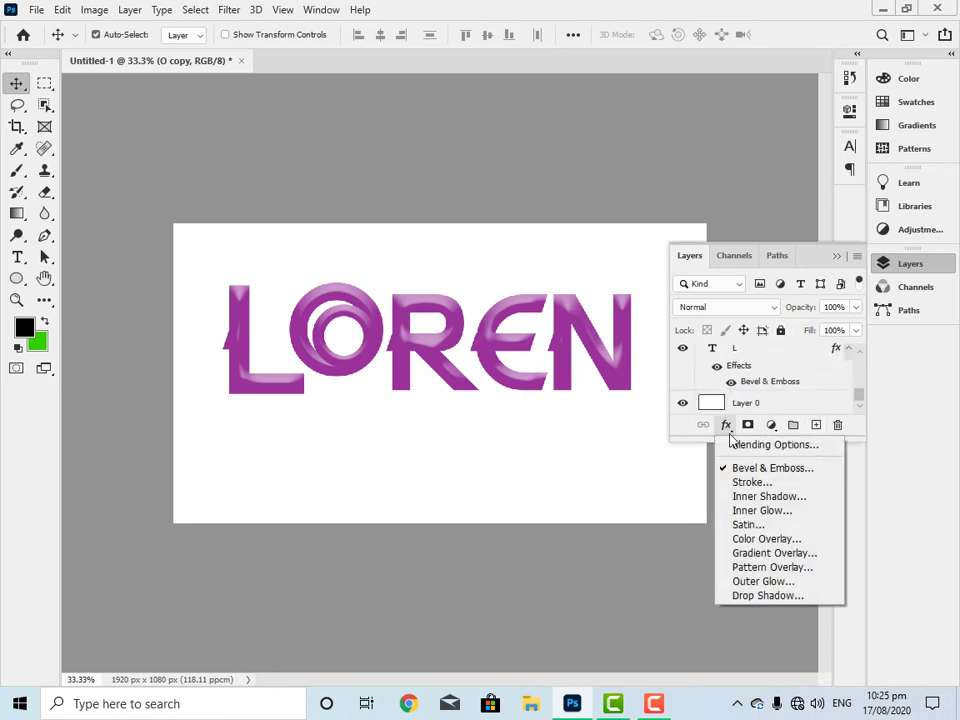
pyautogui.click(805, 553)
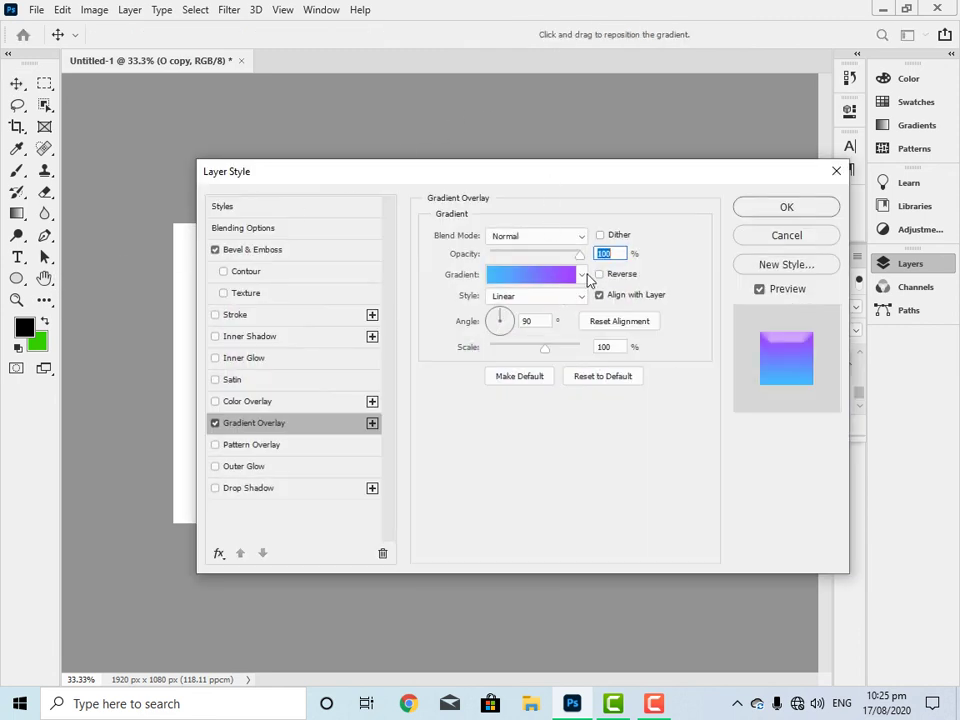
pyautogui.click(583, 276)
pyautogui.scroll(-2, 450, 372)
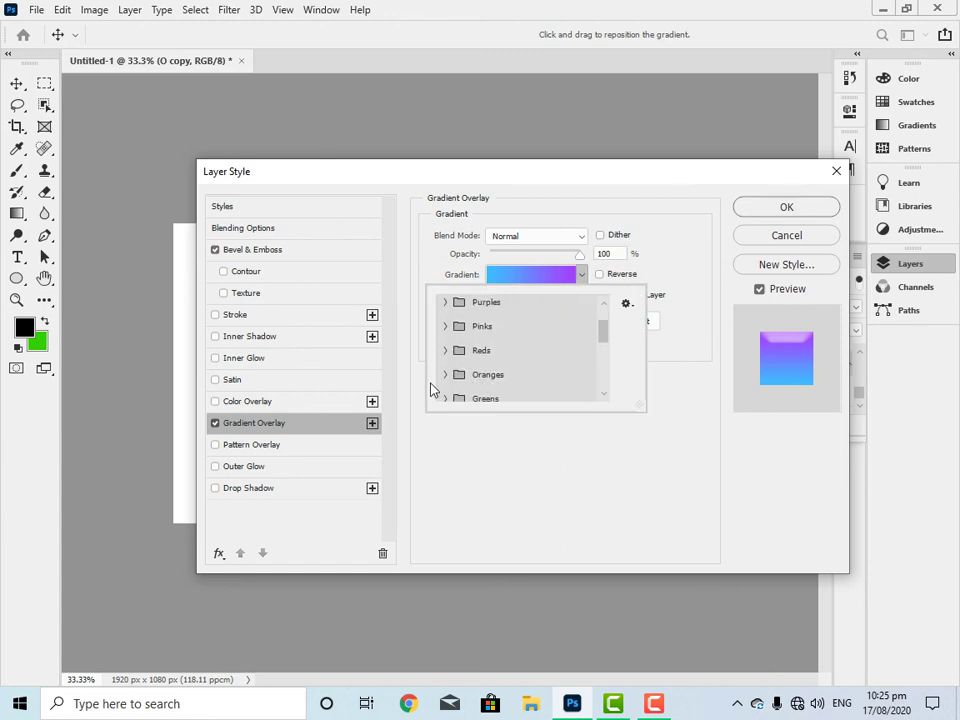
pyautogui.click(443, 376)
pyautogui.scroll(-2, 533, 380)
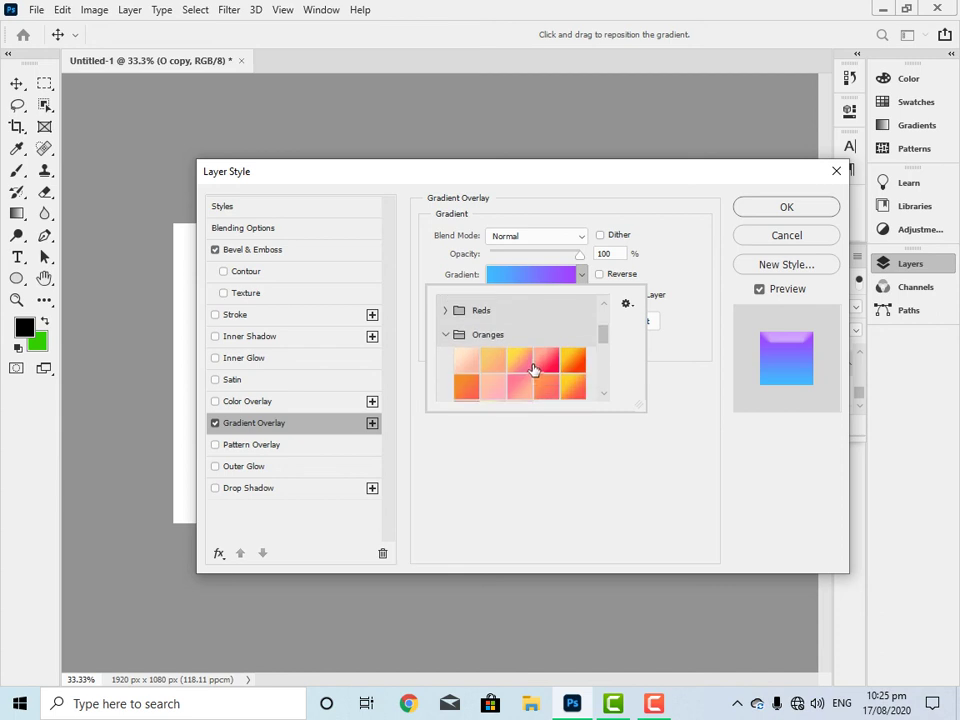
pyautogui.click(521, 358)
pyautogui.click(786, 210)
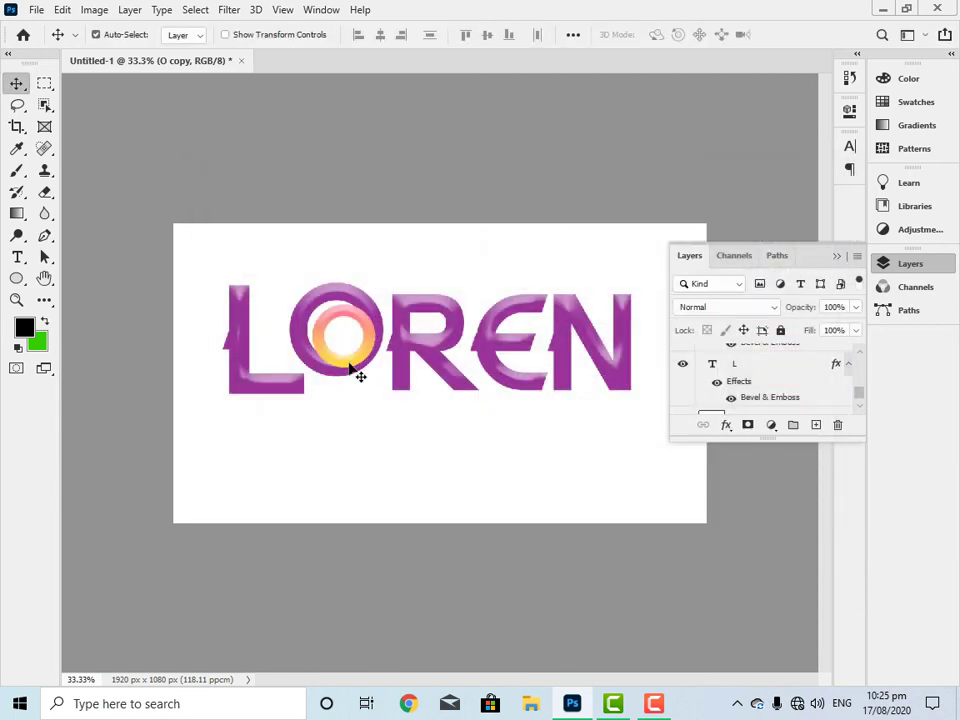
pyautogui.hotkey('ctrl', 'z')
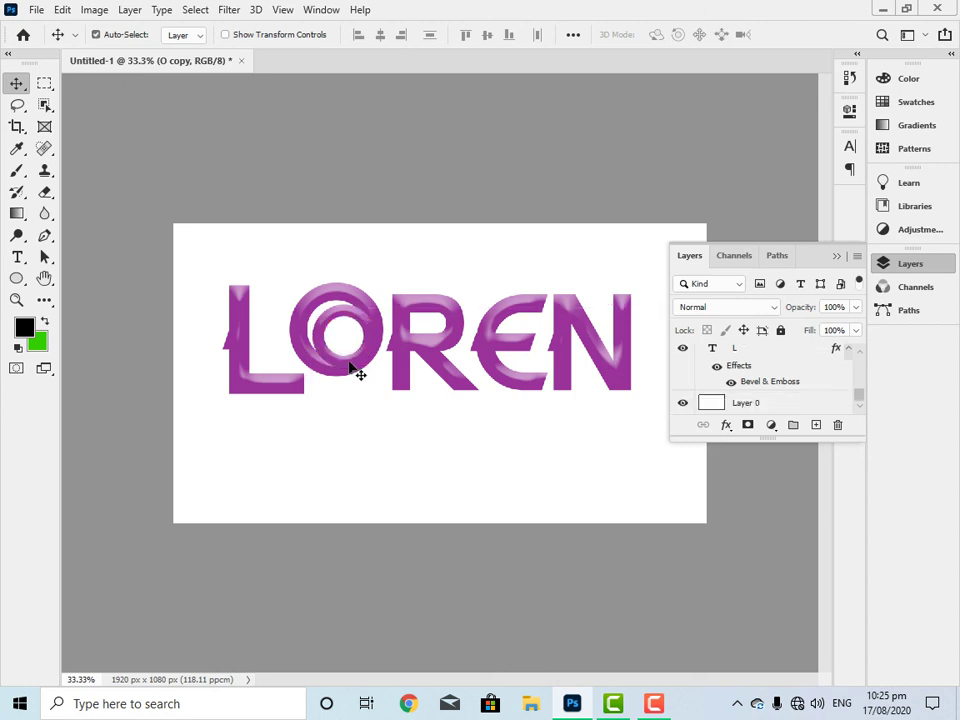
# Apply a pink-to-yellow Gradient Overlay to the Layer 0 background.
pyautogui.click(758, 404)
pyautogui.click(728, 426)
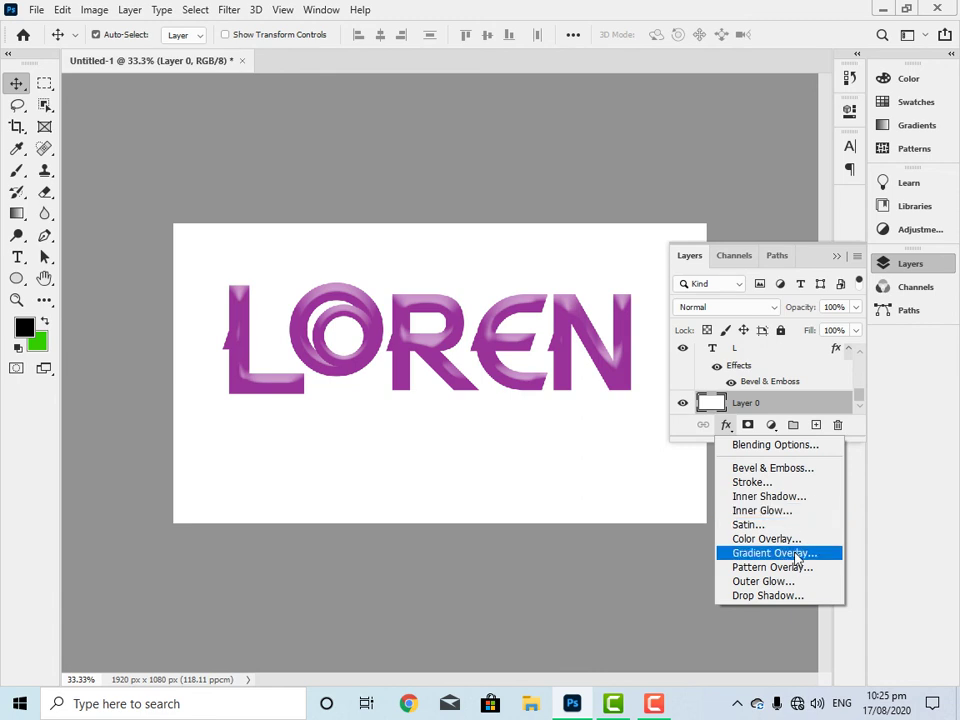
pyautogui.click(797, 555)
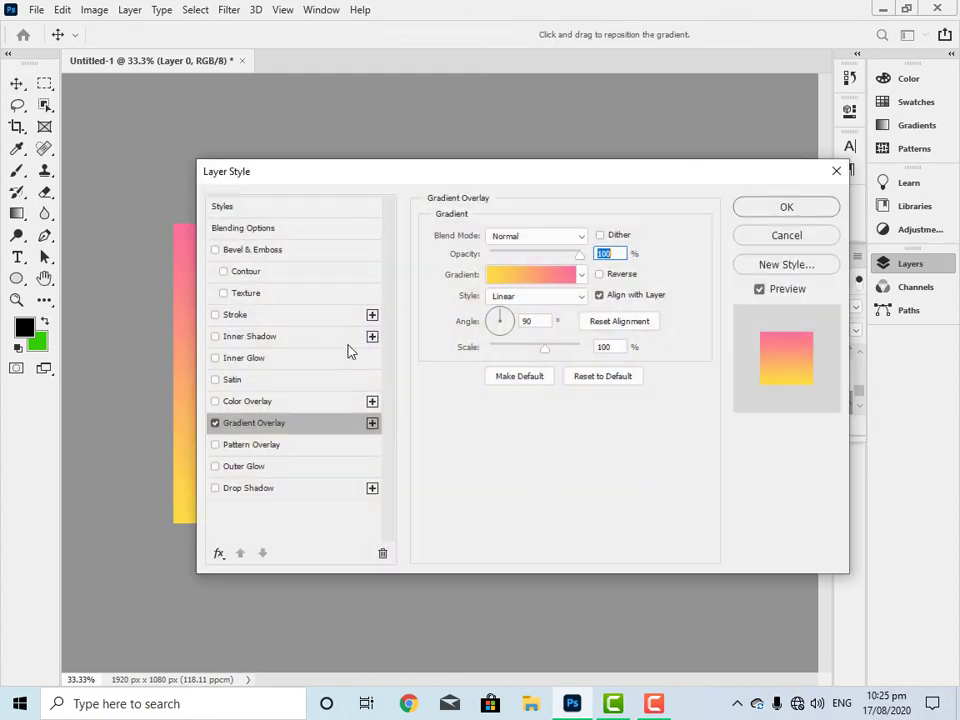
pyautogui.click(788, 208)
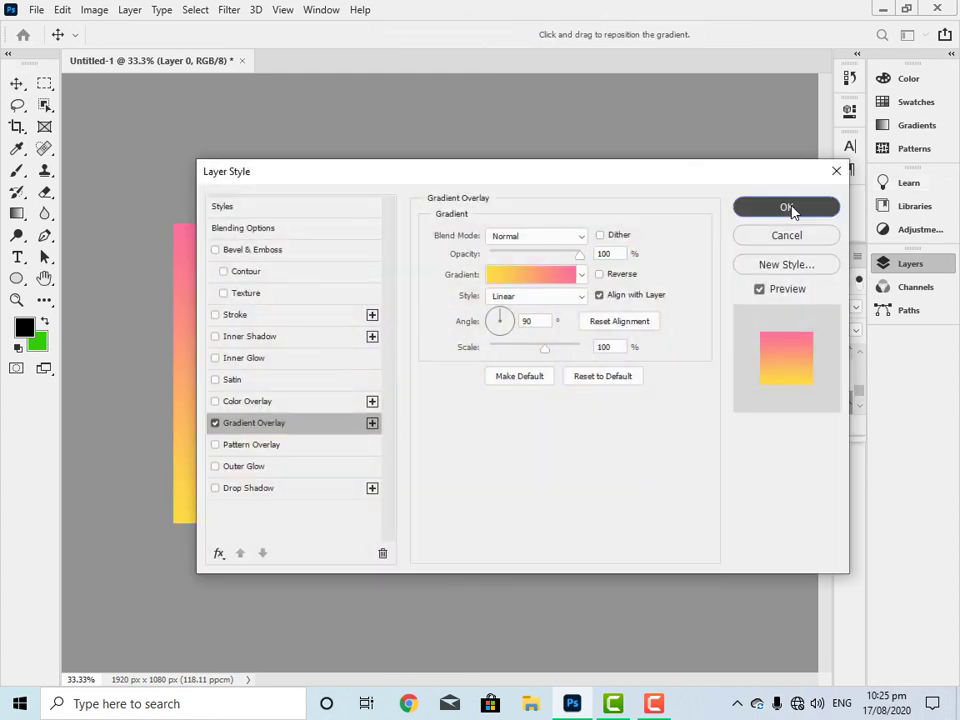
pyautogui.click(834, 257)
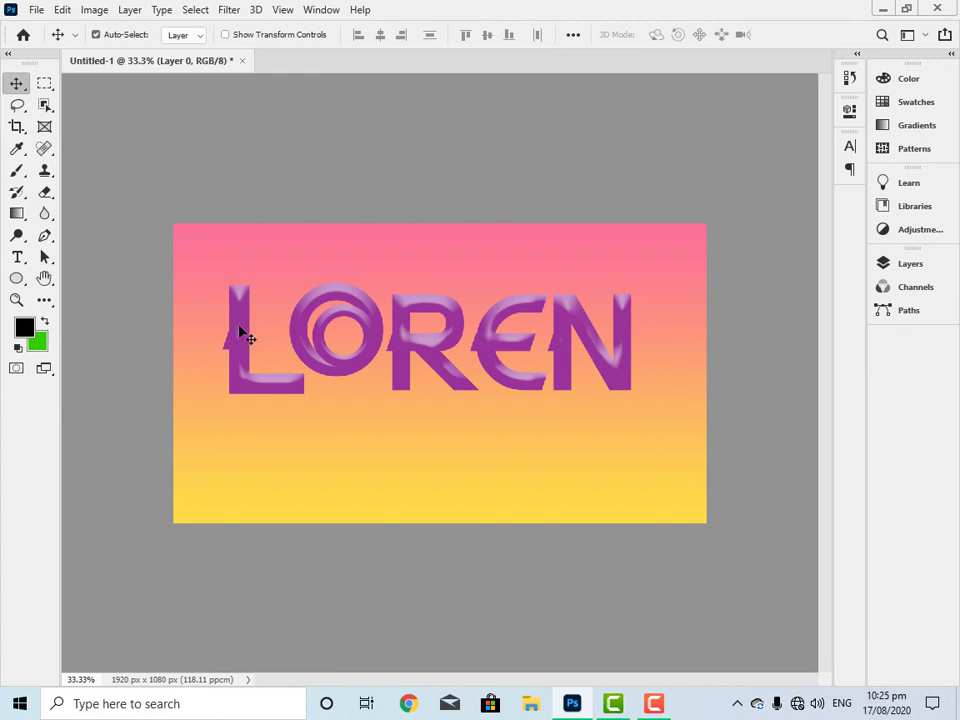
# Shift the L slightly down and reposition the O and its small inner O.
pyautogui.moveTo(243, 334); pyautogui.dragTo(251, 357)
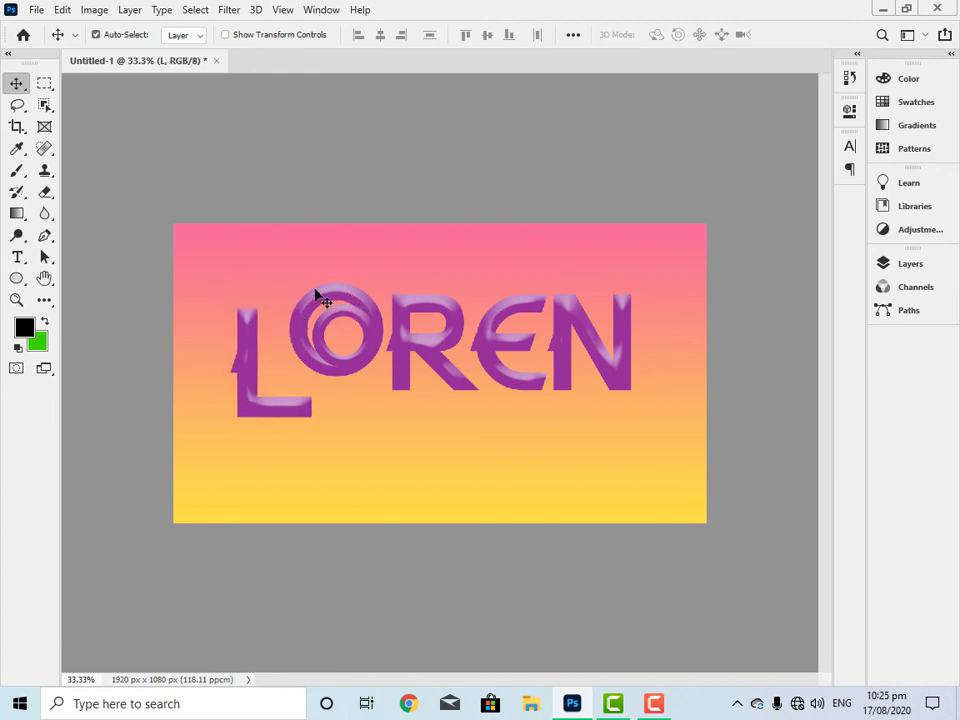
pyautogui.moveTo(316, 298); pyautogui.dragTo(314, 336)
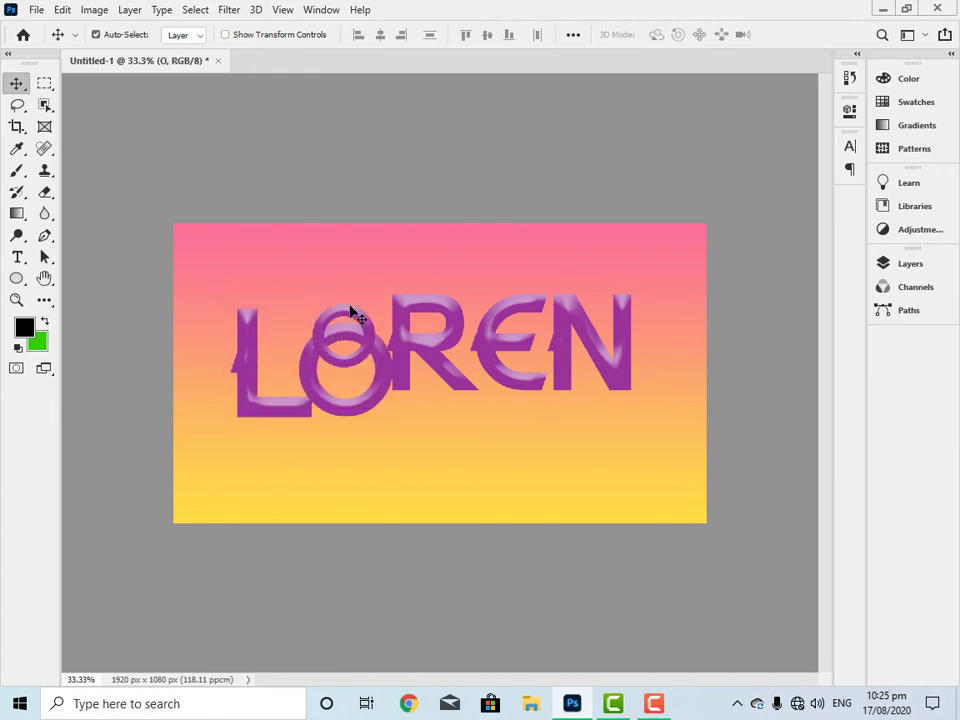
pyautogui.doubleClick(350, 303)
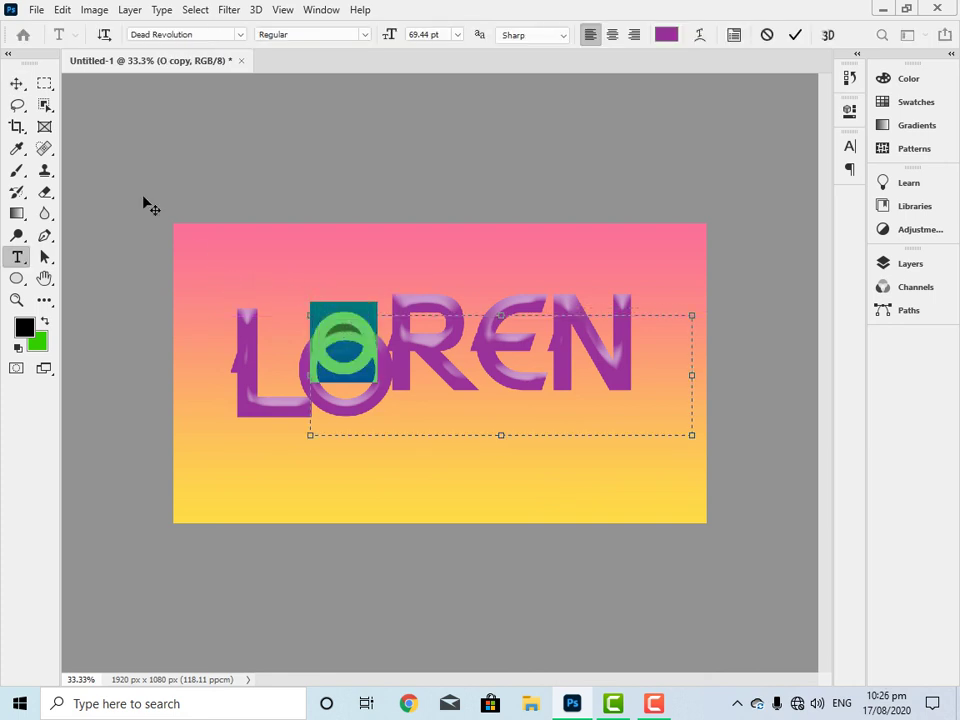
pyautogui.click(17, 83)
pyautogui.moveTo(357, 339)
pyautogui.mouseDown()
pyautogui.moveTo(368, 374)
pyautogui.moveTo(350, 345)
pyautogui.mouseUp()
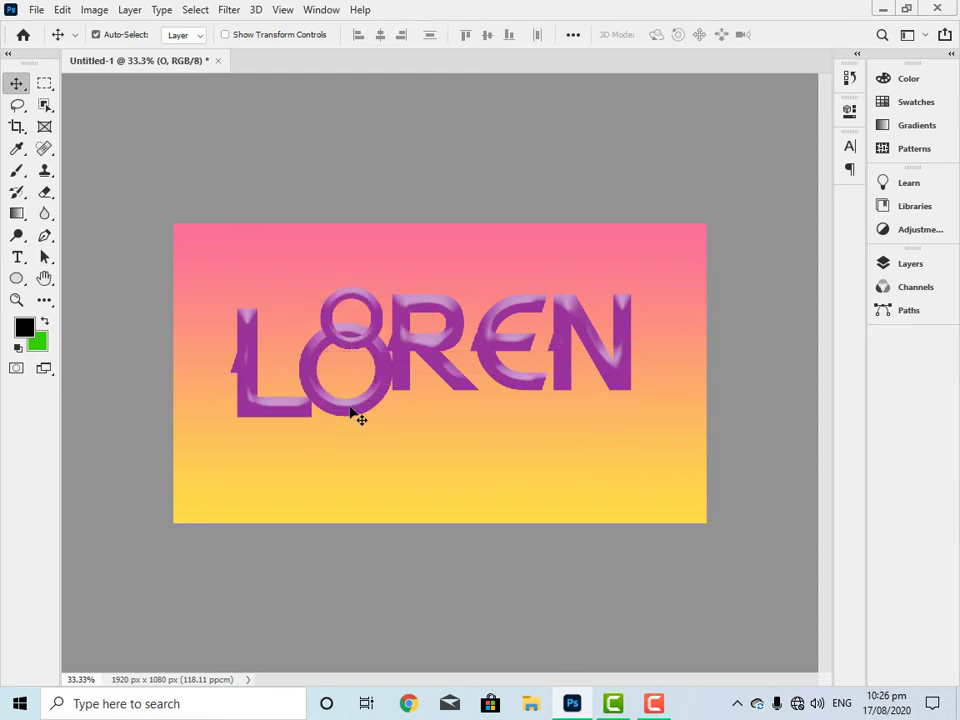
pyautogui.moveTo(358, 420)
pyautogui.mouseDown()
pyautogui.moveTo(343, 386)
pyautogui.moveTo(356, 369)
pyautogui.moveTo(343, 371)
pyautogui.mouseUp()
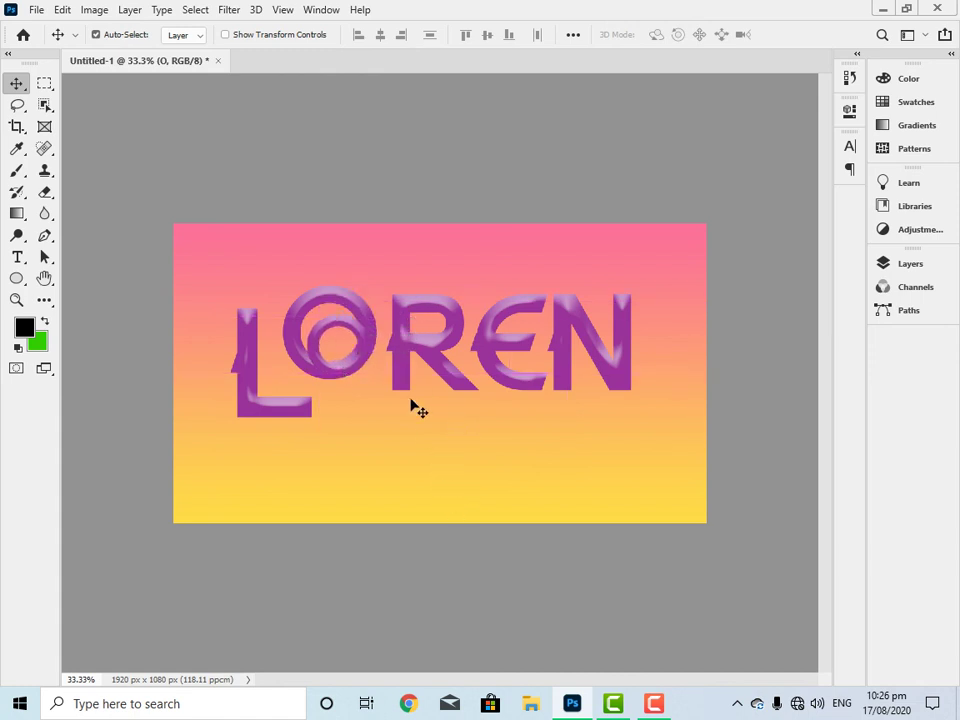
# Move REN lower, raise the L leftward, then nudge REN up to align.
pyautogui.moveTo(410, 354); pyautogui.dragTo(397, 370)
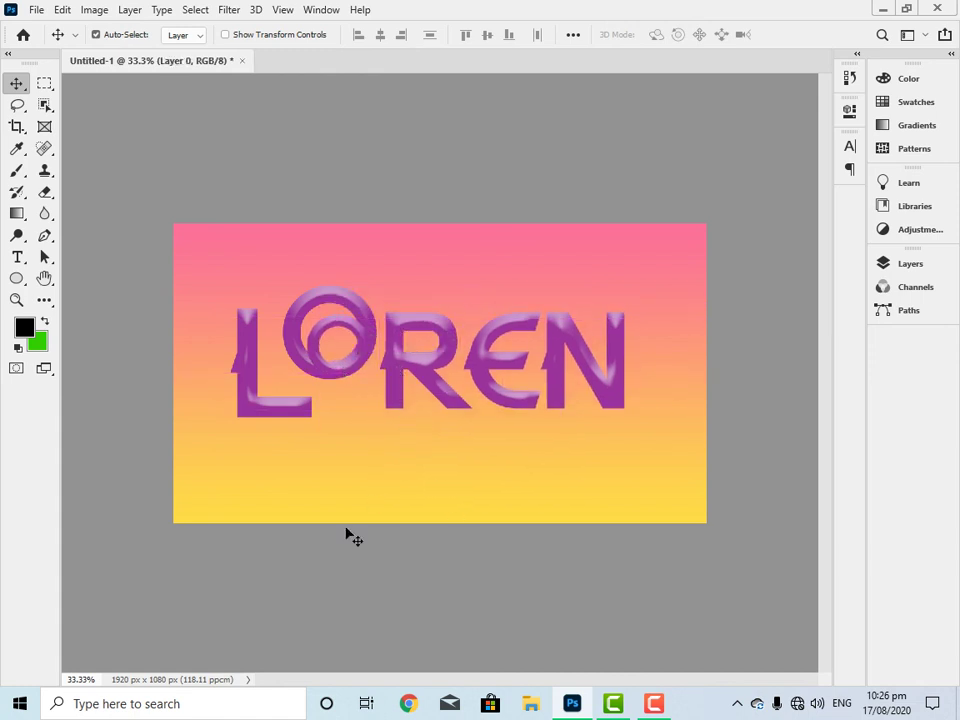
pyautogui.moveTo(237, 360); pyautogui.dragTo(216, 331)
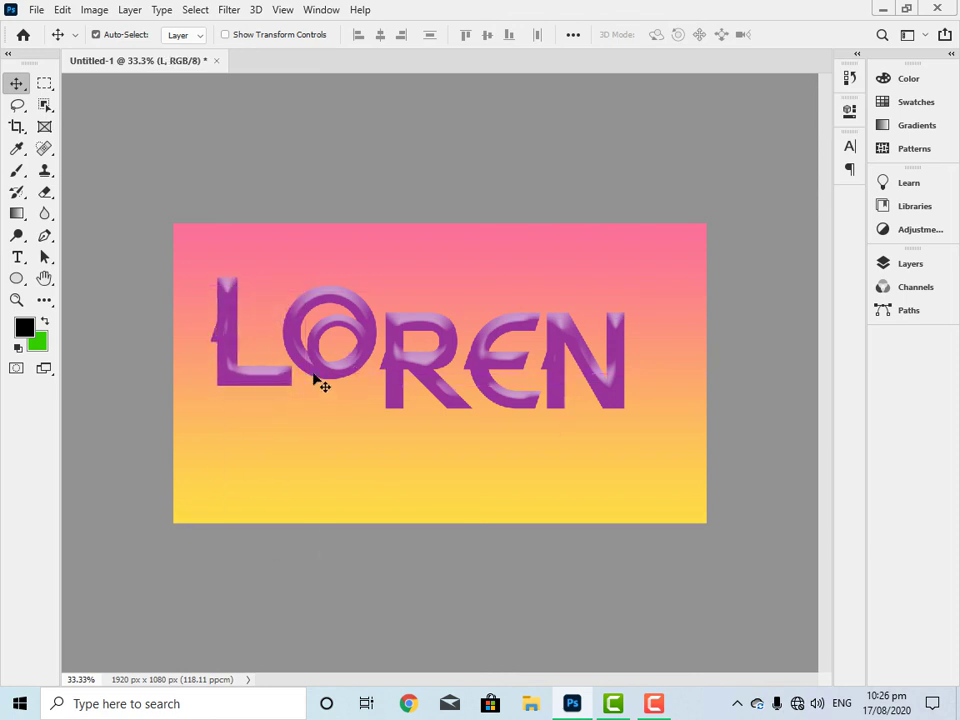
pyautogui.click(531, 388)
pyautogui.moveTo(441, 388); pyautogui.dragTo(441, 376)
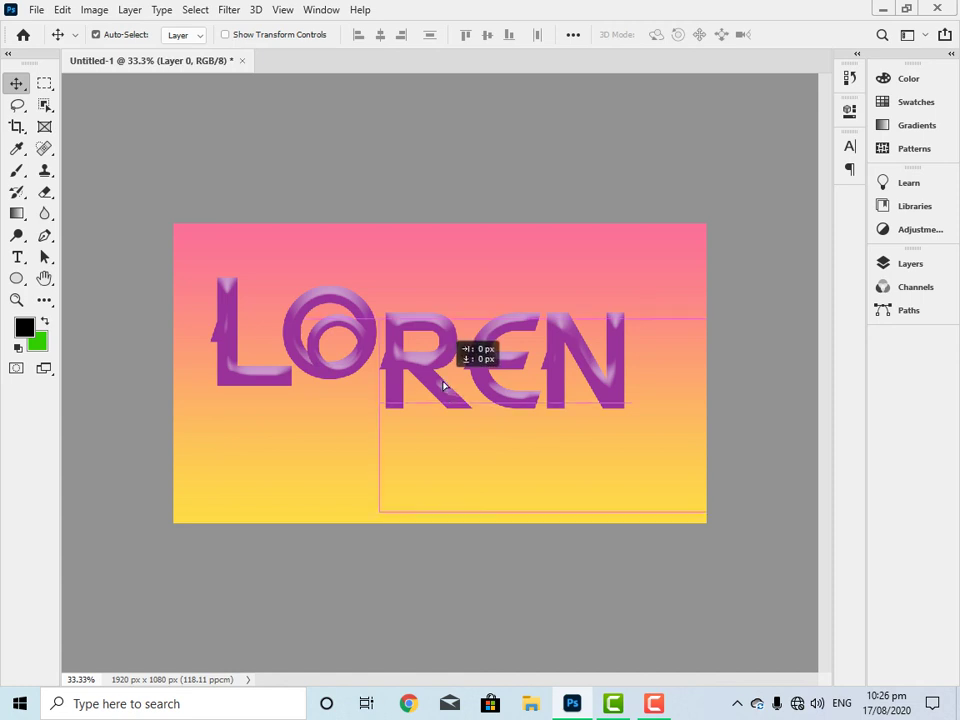